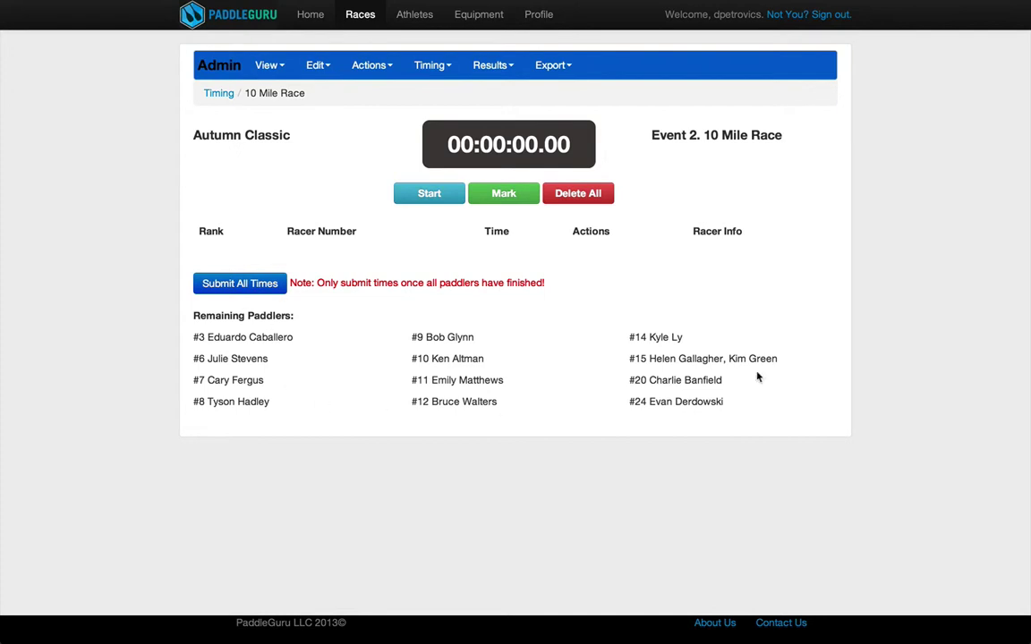
Open the timing page for the 50 km Race.
{"action": "left_click", "coordinate": [433, 68]}
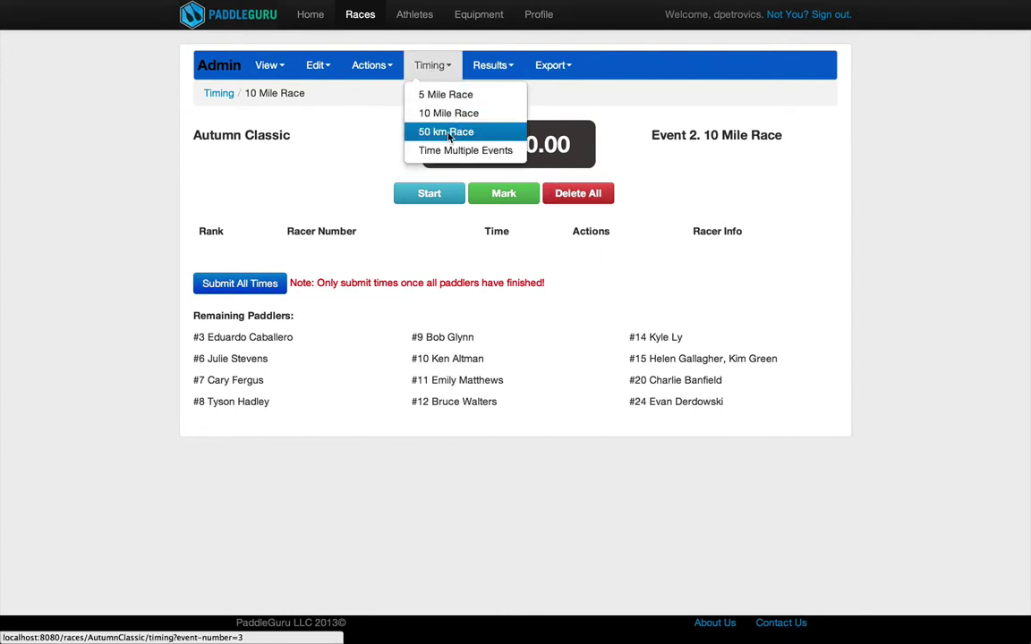
{"action": "right_click", "coordinate": [448, 134]}
{"action": "left_click", "coordinate": [413, 132]}
{"action": "left_click", "coordinate": [430, 133]}
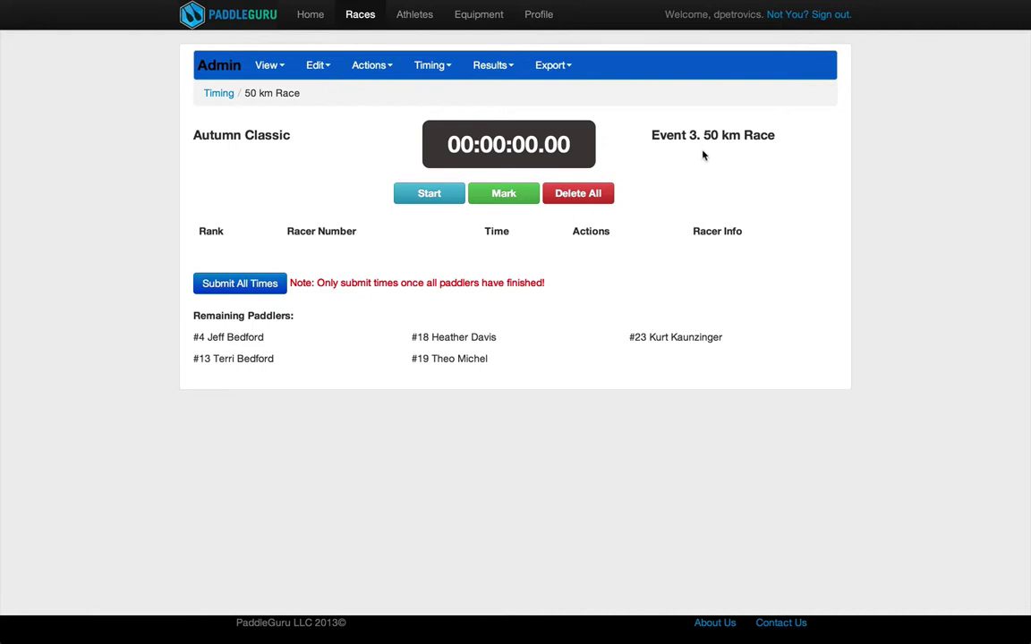
{"action": "left_click_drag", "start_coordinate": [704, 136], "coordinate": [777, 137]}
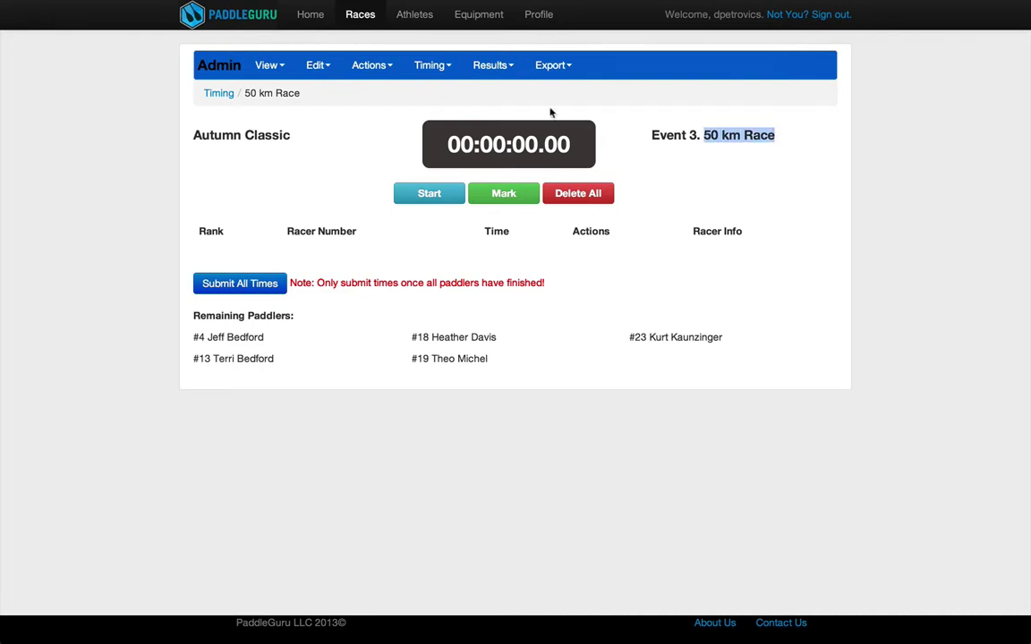
{"action": "left_click", "coordinate": [445, 71]}
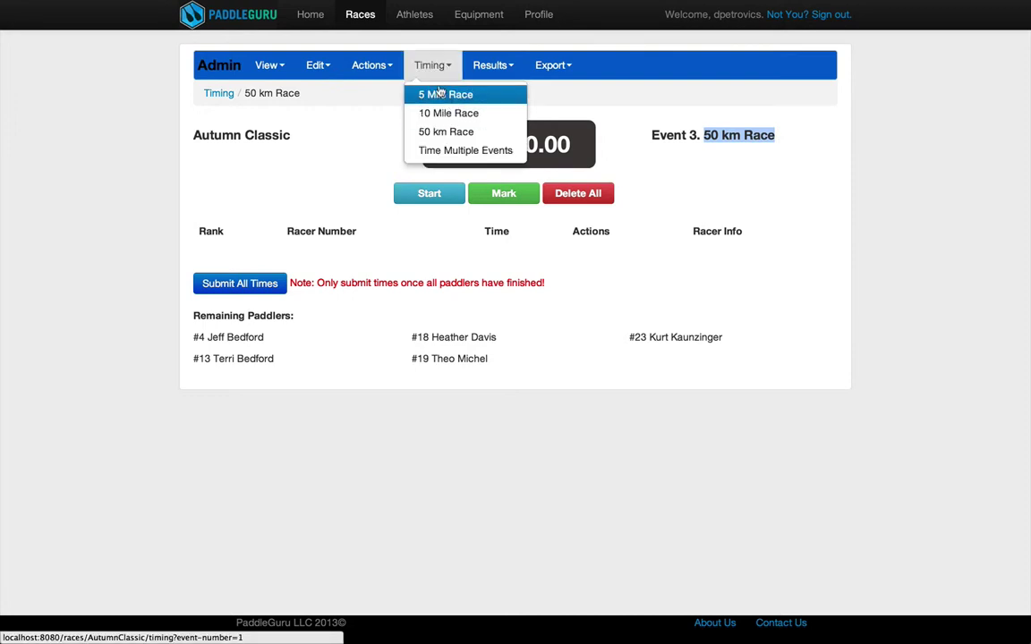
{"action": "left_click", "coordinate": [378, 122]}
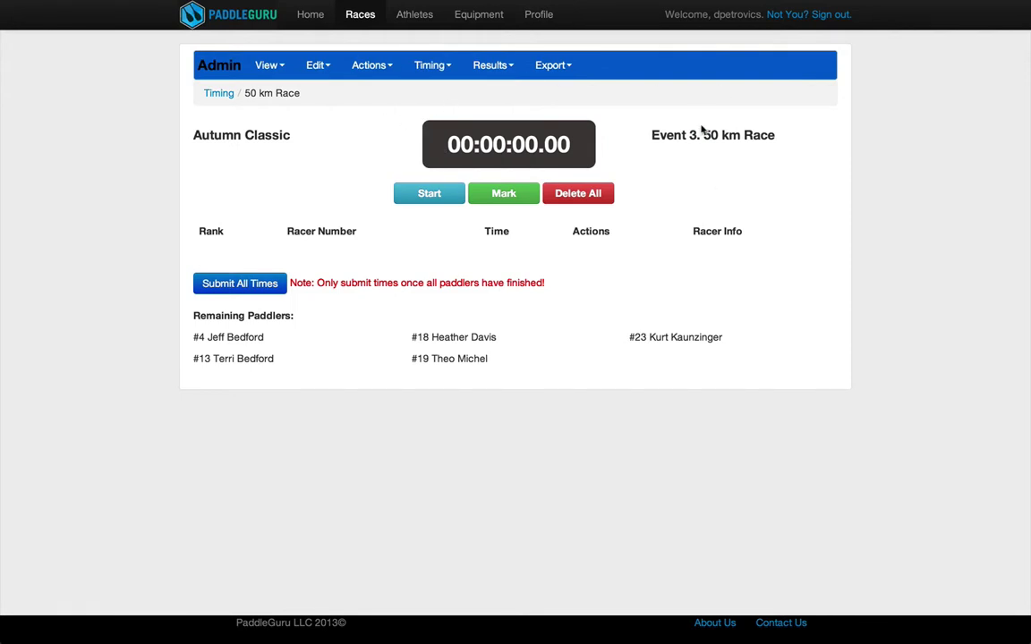
Set up a simultaneous timing session for the 10 Mile Race and the 50 km Race, and dismiss the notice.
{"action": "left_click", "coordinate": [431, 68]}
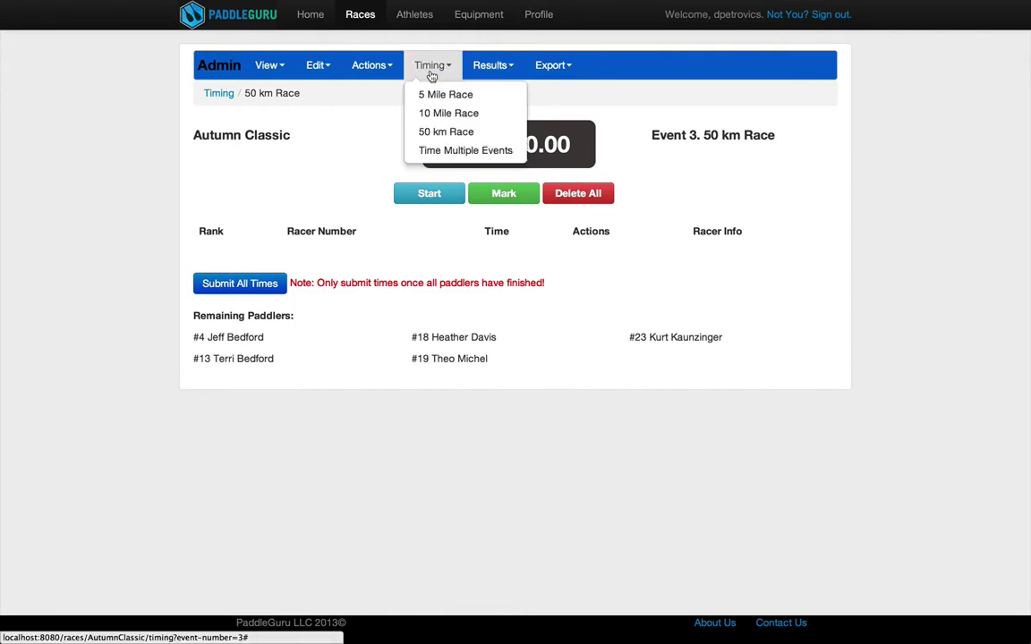
{"action": "left_click", "coordinate": [460, 152]}
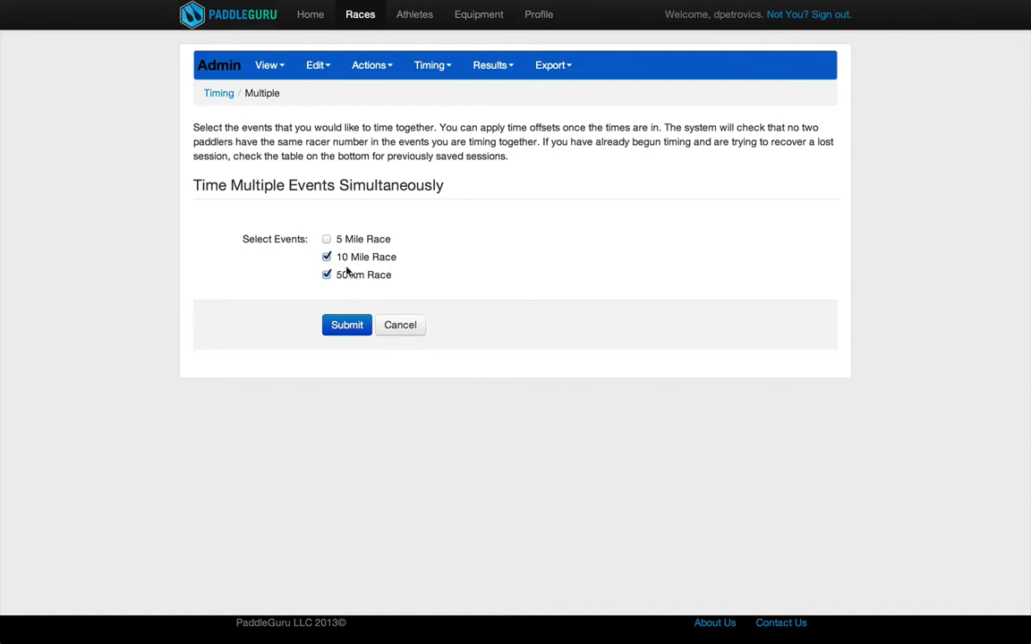
{"action": "left_click", "coordinate": [345, 327]}
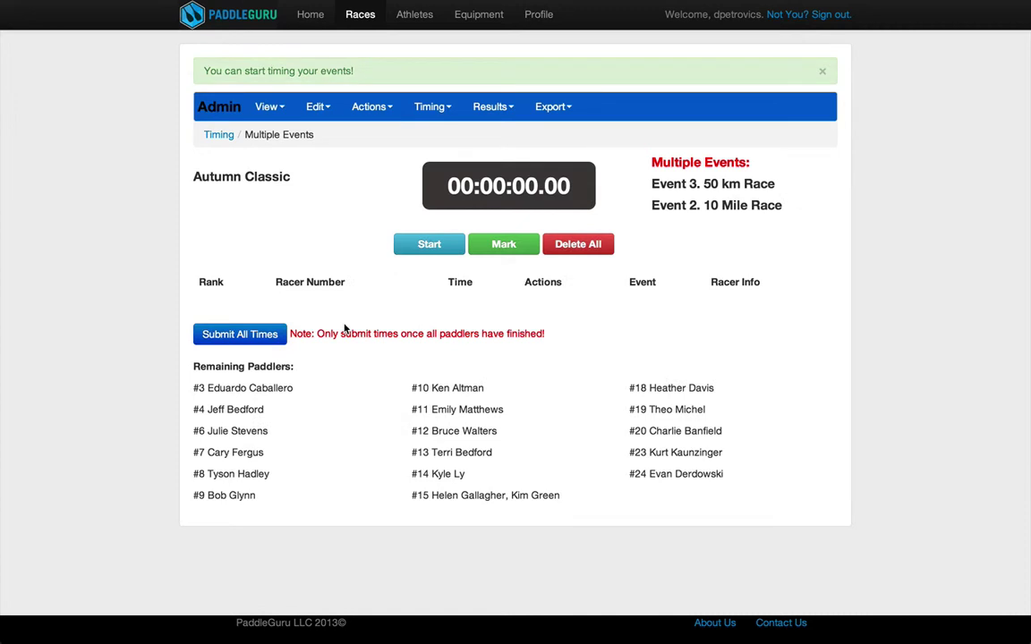
{"action": "left_click", "coordinate": [820, 73]}
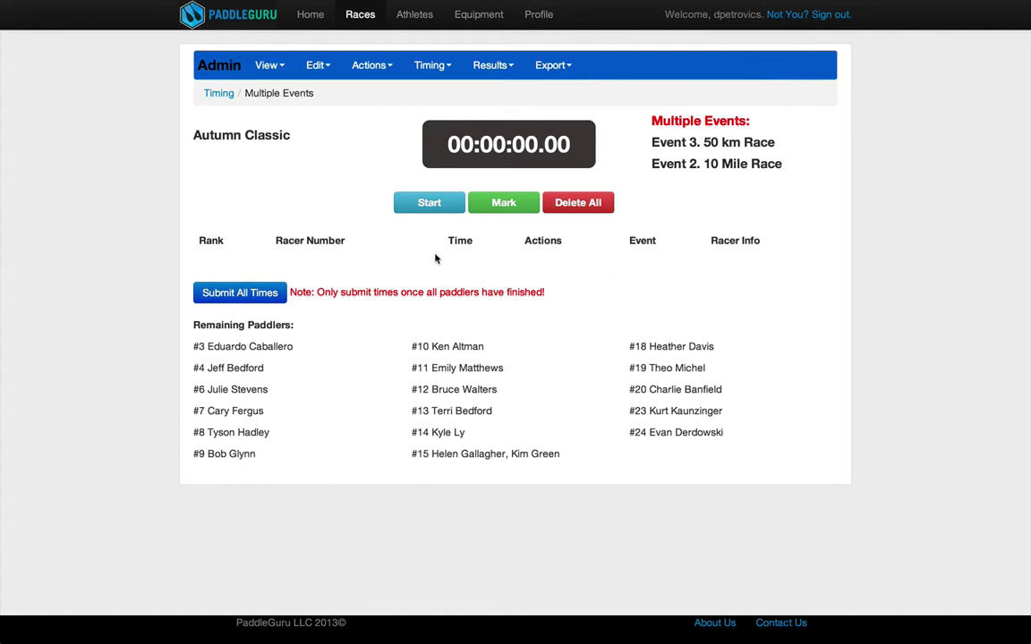
Start the race clock and mark the first finish for racer number 18.
{"action": "left_click", "coordinate": [408, 203]}
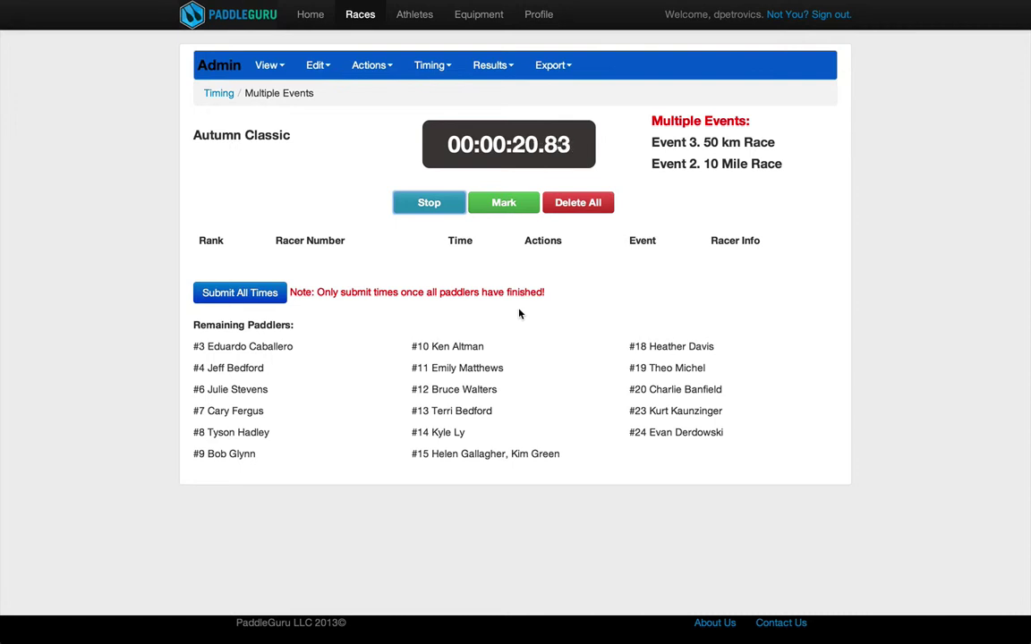
{"action": "left_click", "coordinate": [501, 208]}
{"action": "left_click", "coordinate": [304, 270]}
{"action": "type", "text": "18"}
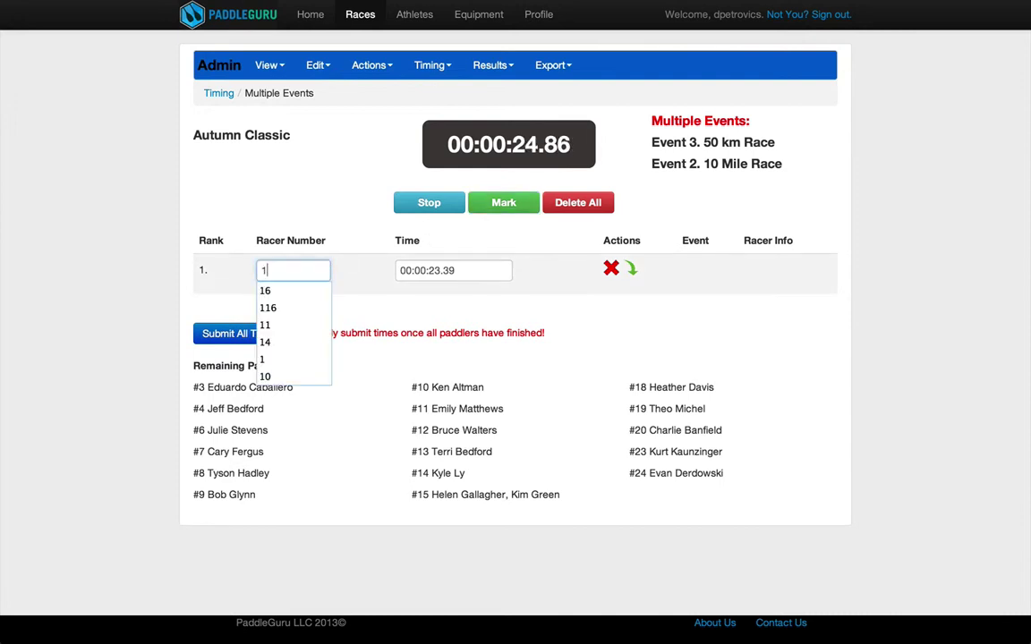
{"action": "key", "text": "Tab"}
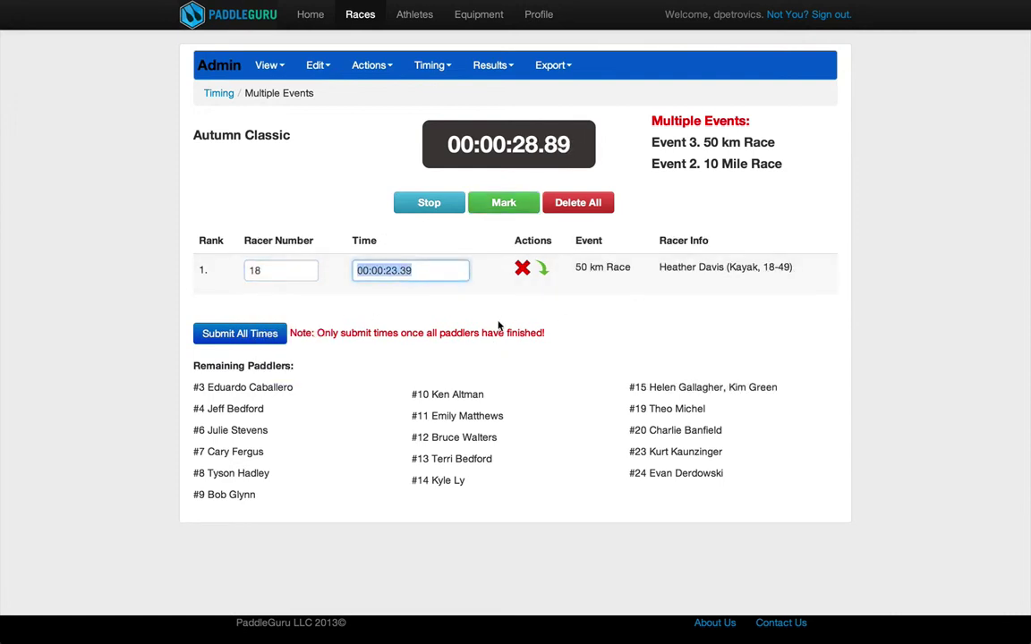
Mark the second and third finishes, assigning them to racer numbers 19 and 9.
{"action": "left_click", "coordinate": [501, 204]}
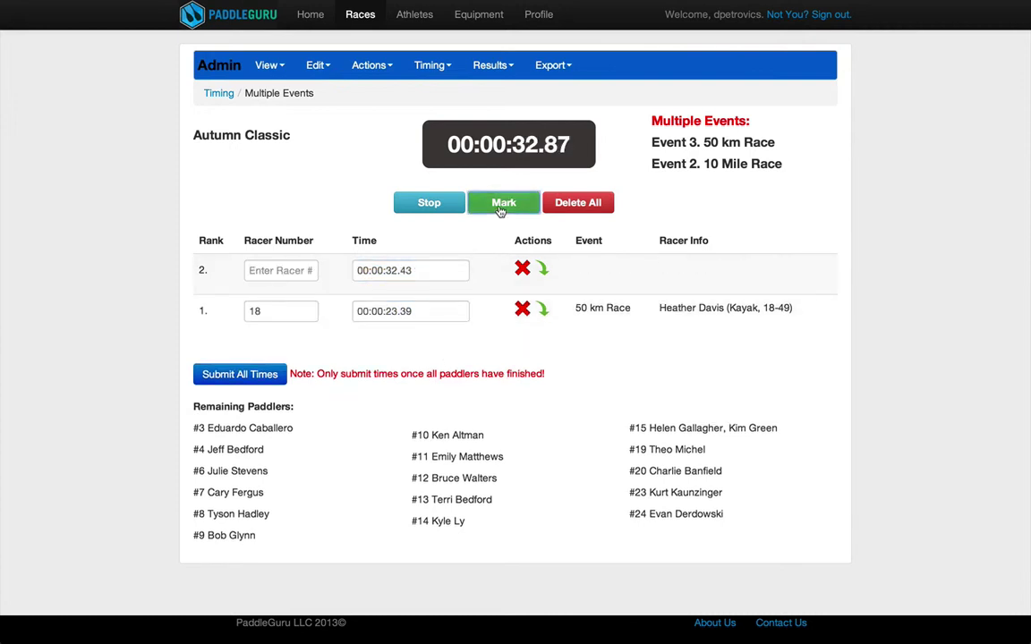
{"action": "left_click", "coordinate": [291, 268]}
{"action": "type", "text": "19"}
{"action": "key", "text": "Tab"}
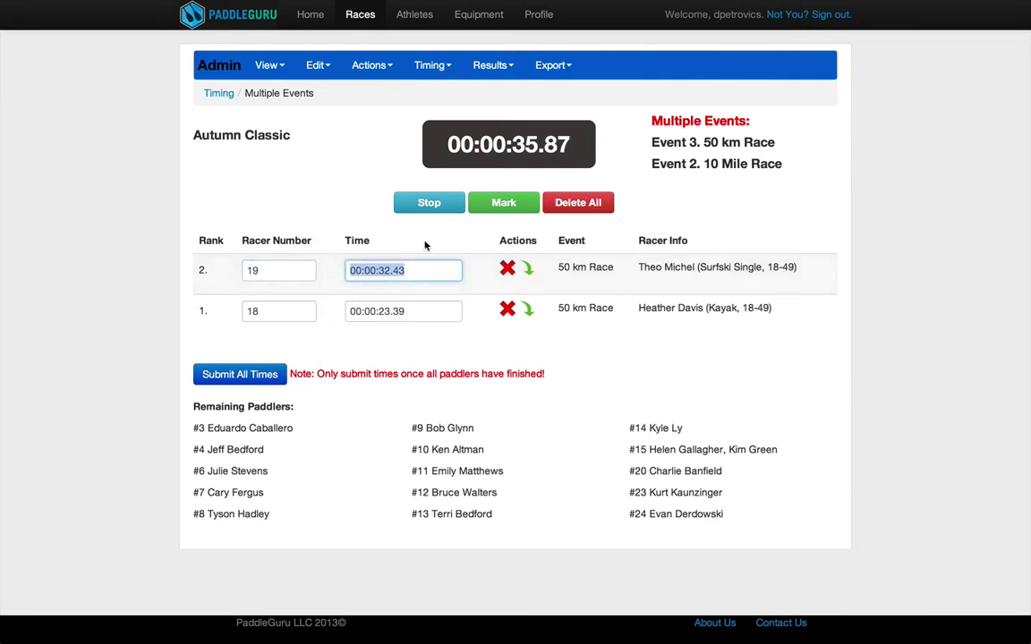
{"action": "left_click", "coordinate": [499, 203]}
{"action": "left_click", "coordinate": [254, 271]}
{"action": "type", "text": "9"}
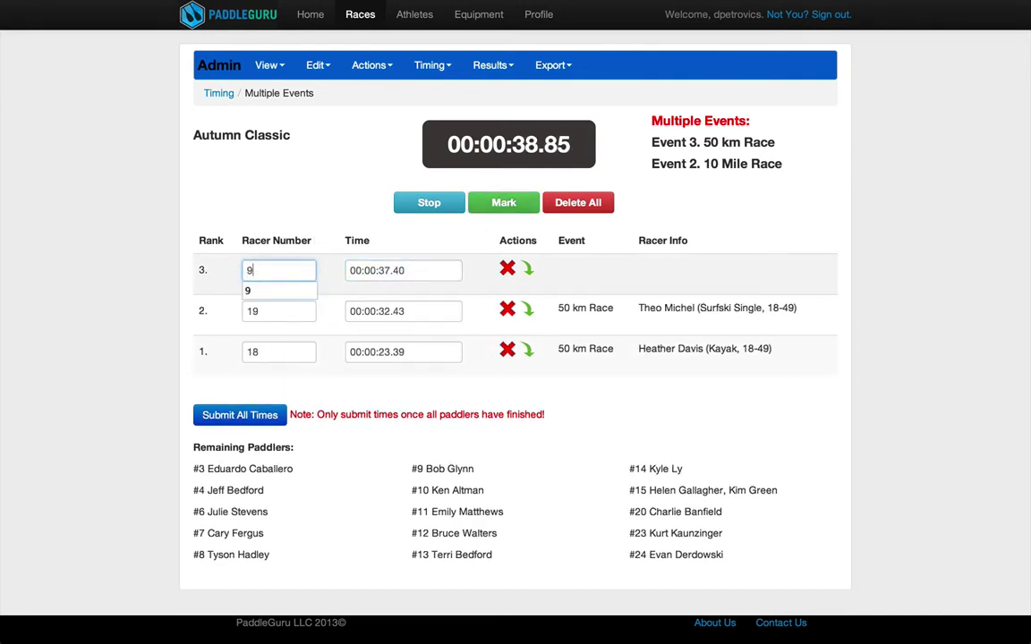
{"action": "key", "text": "Tab"}
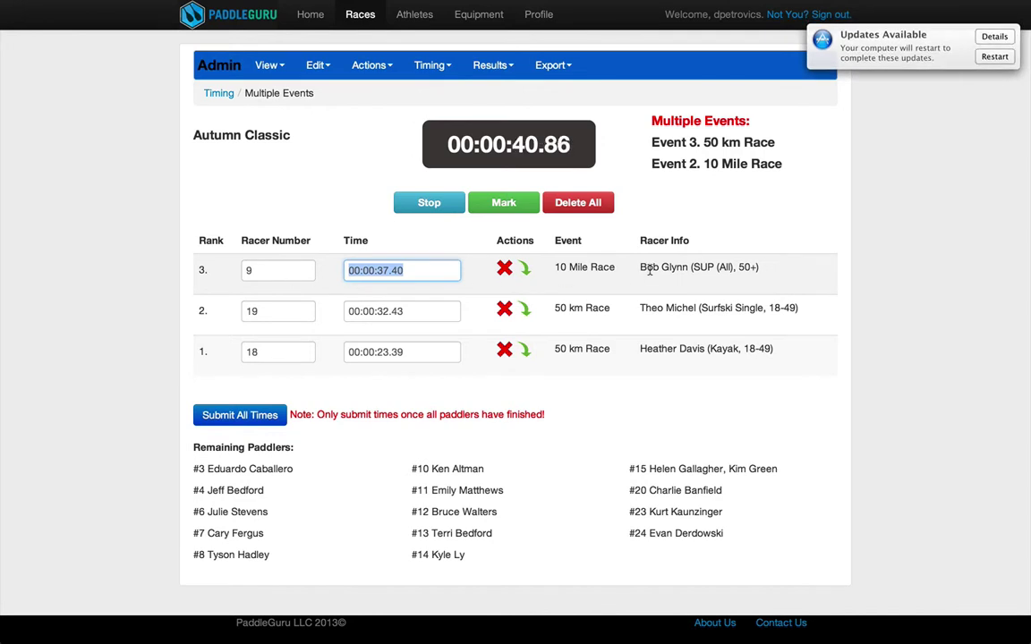
{"action": "left_click", "coordinate": [816, 43]}
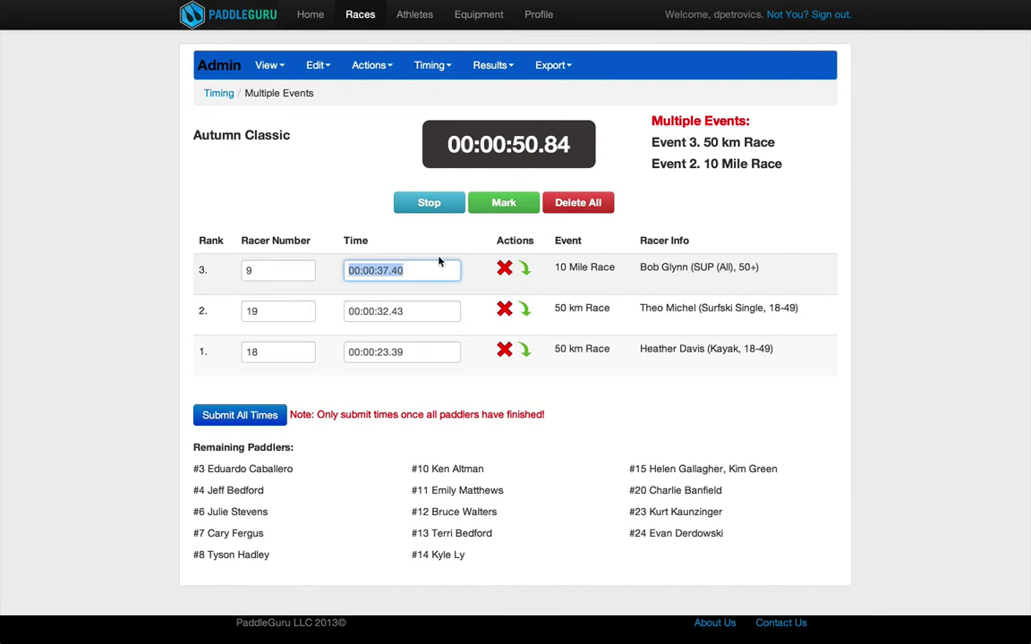
Mark the fourth and fifth finishes, assigning them to racer numbers 10 and 11.
{"action": "left_click", "coordinate": [503, 201]}
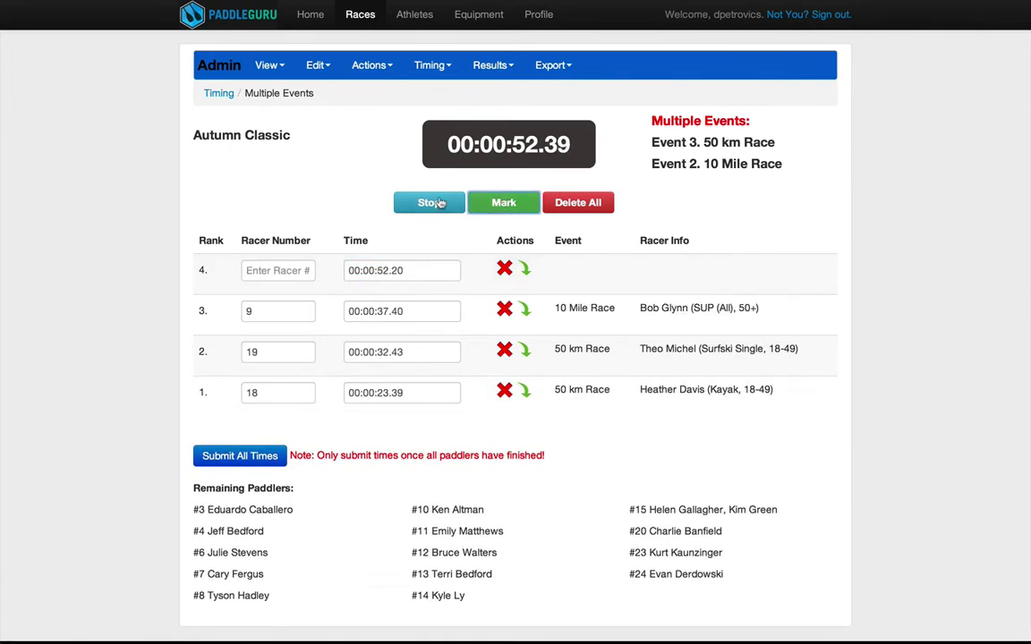
{"action": "left_click", "coordinate": [253, 269]}
{"action": "type", "text": "10"}
{"action": "key", "text": "Tab"}
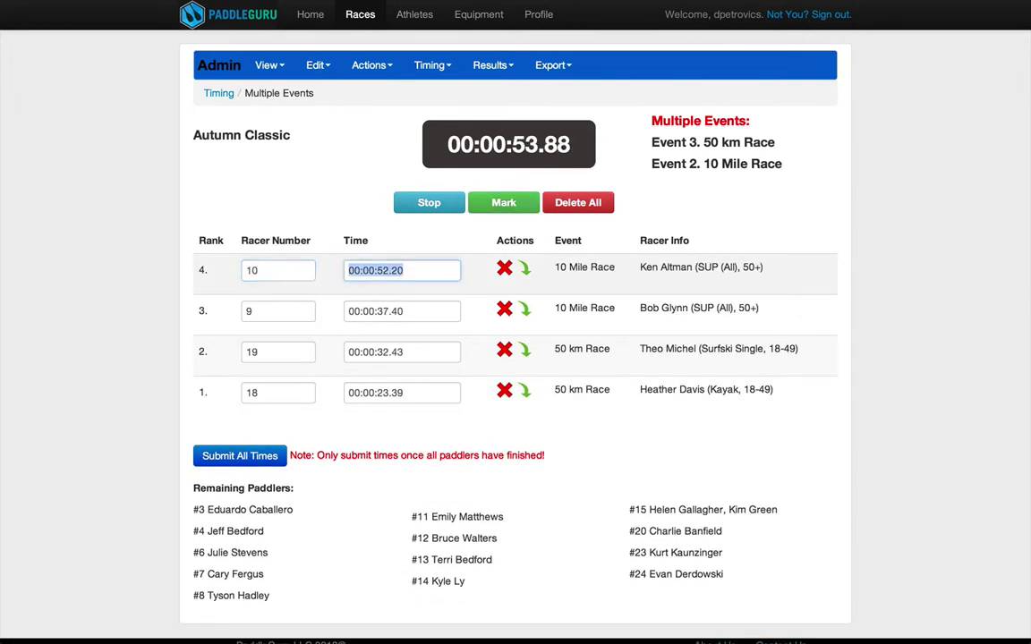
{"action": "left_click", "coordinate": [504, 202]}
{"action": "left_click", "coordinate": [278, 269]}
{"action": "type", "text": "11"}
{"action": "key", "text": "Tab"}
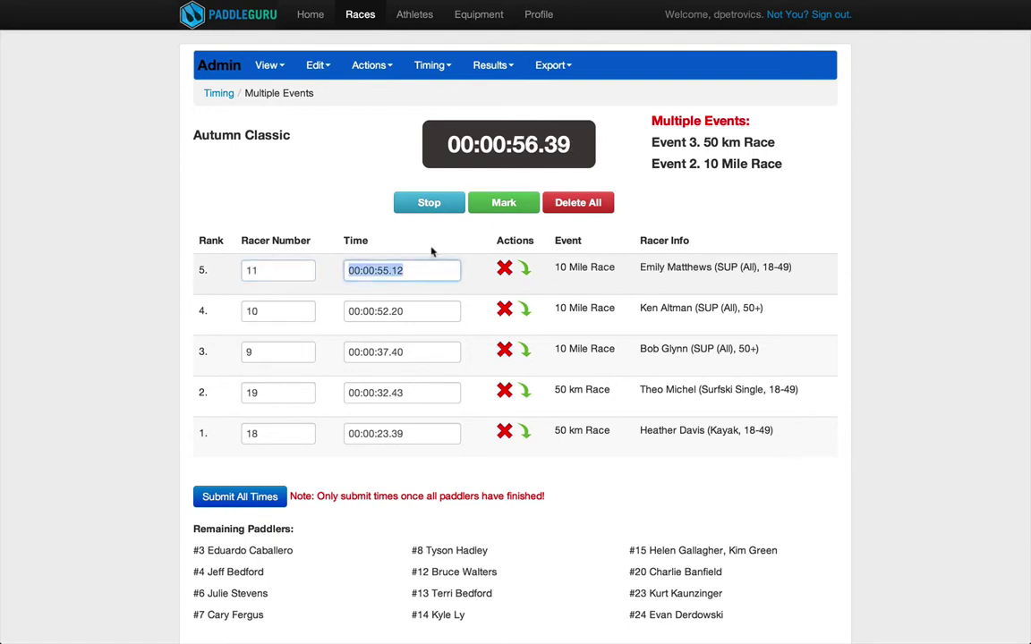
Mark the sixth and seventh finishes, assigning them to racer numbers 3 and 12.
{"action": "left_click", "coordinate": [504, 202]}
{"action": "left_click", "coordinate": [274, 267]}
{"action": "type", "text": "3"}
{"action": "key", "text": "Tab"}
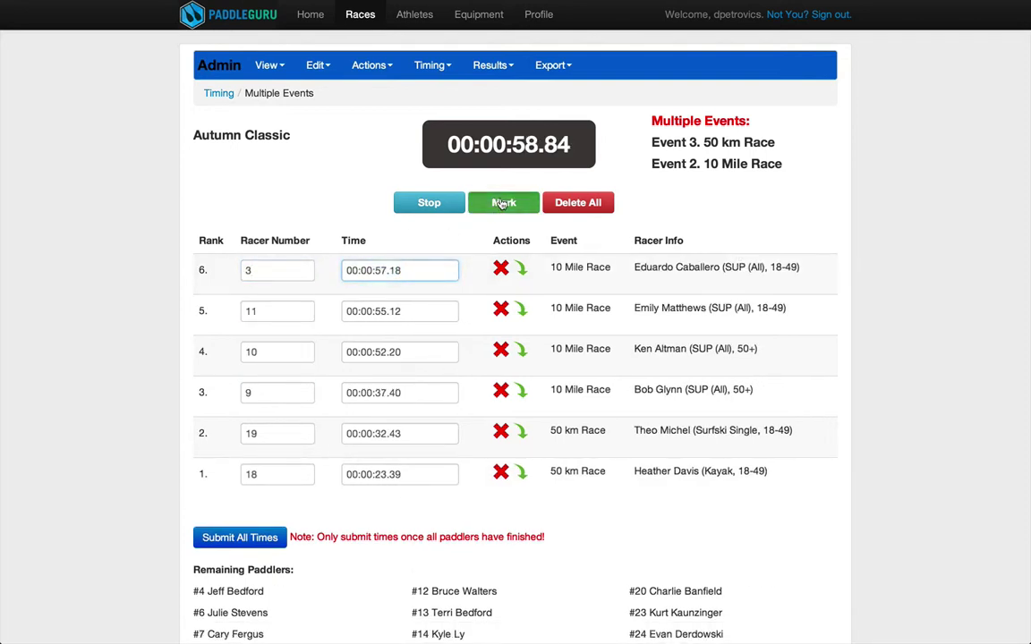
{"action": "left_click", "coordinate": [504, 202]}
{"action": "left_click", "coordinate": [277, 268]}
{"action": "type", "text": "12"}
{"action": "key", "text": "Tab"}
Mark the eighth finish and enter racer number 48 for it.
{"action": "left_click", "coordinate": [504, 202]}
{"action": "left_click", "coordinate": [289, 270]}
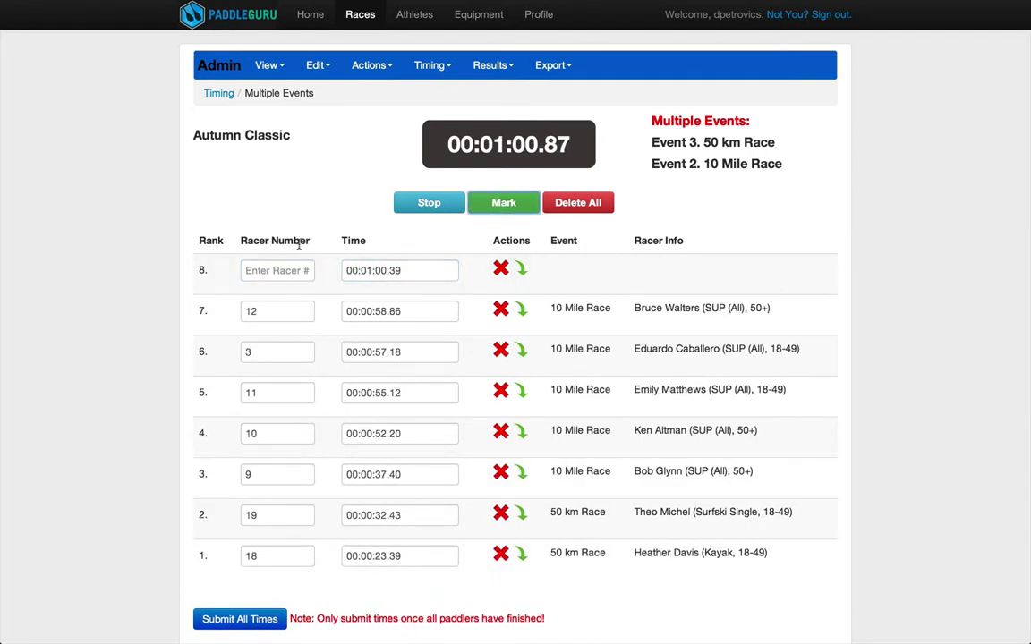
{"action": "scroll", "coordinate": [289, 271], "scroll_direction": "down", "scroll_amount": 2}
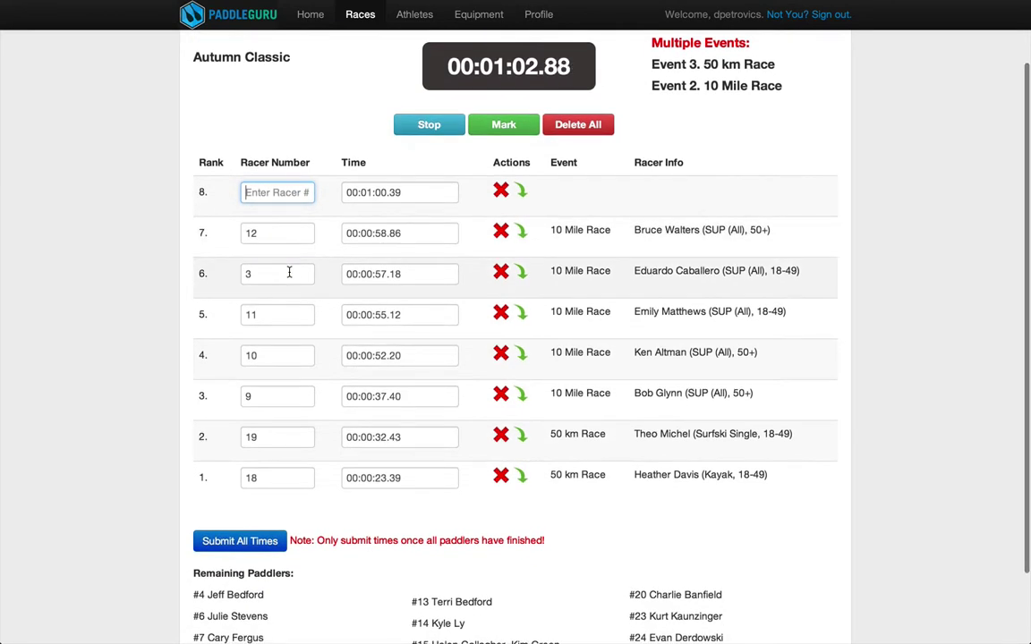
{"action": "type", "text": "48"}
{"action": "key", "text": "Tab"}
Mark the ninth finish and correct the racer number of the eighth finish to 4.
{"action": "left_click", "coordinate": [503, 124]}
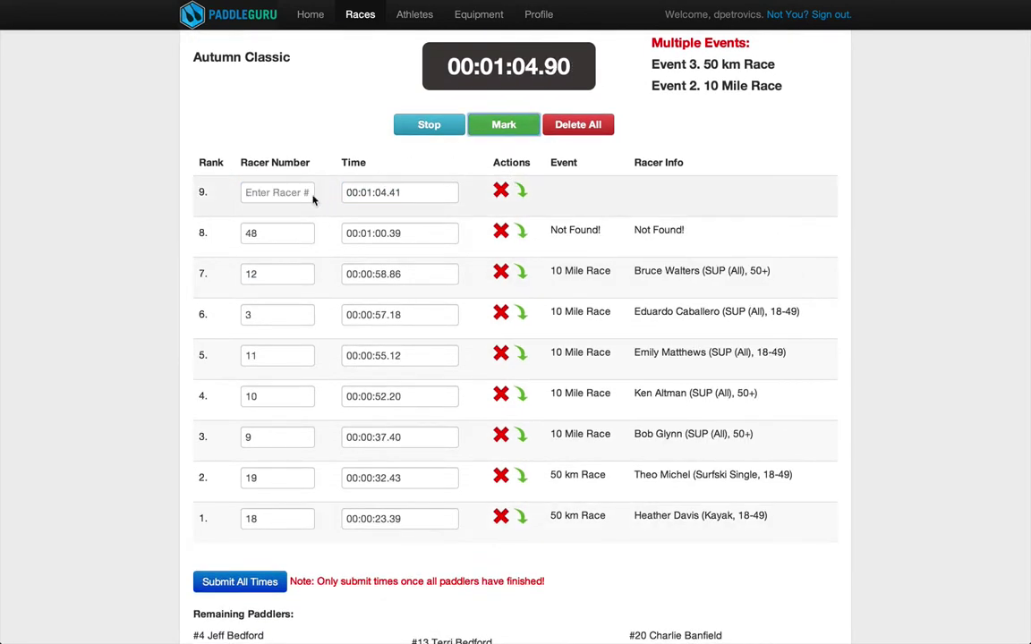
{"action": "left_click", "coordinate": [283, 191]}
{"action": "left_click", "coordinate": [286, 233]}
{"action": "key", "text": "BackSpace"}
{"action": "key", "text": "Tab"}
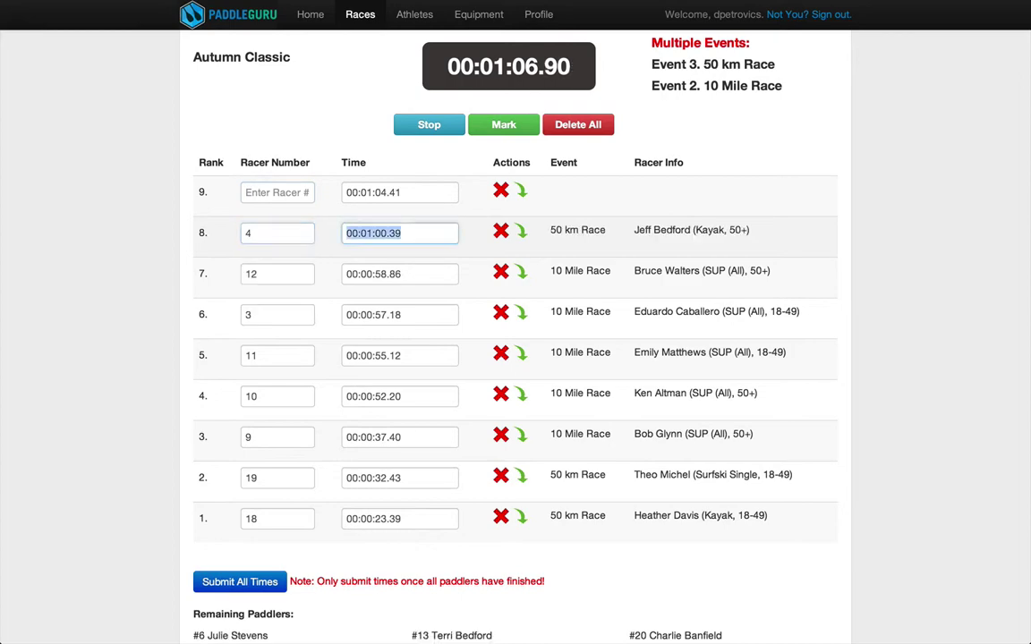
Assign racer number 6 to the ninth finish and mark the tenth finish for racer number 7.
{"action": "left_click", "coordinate": [280, 193]}
{"action": "type", "text": "6"}
{"action": "key", "text": "Tab"}
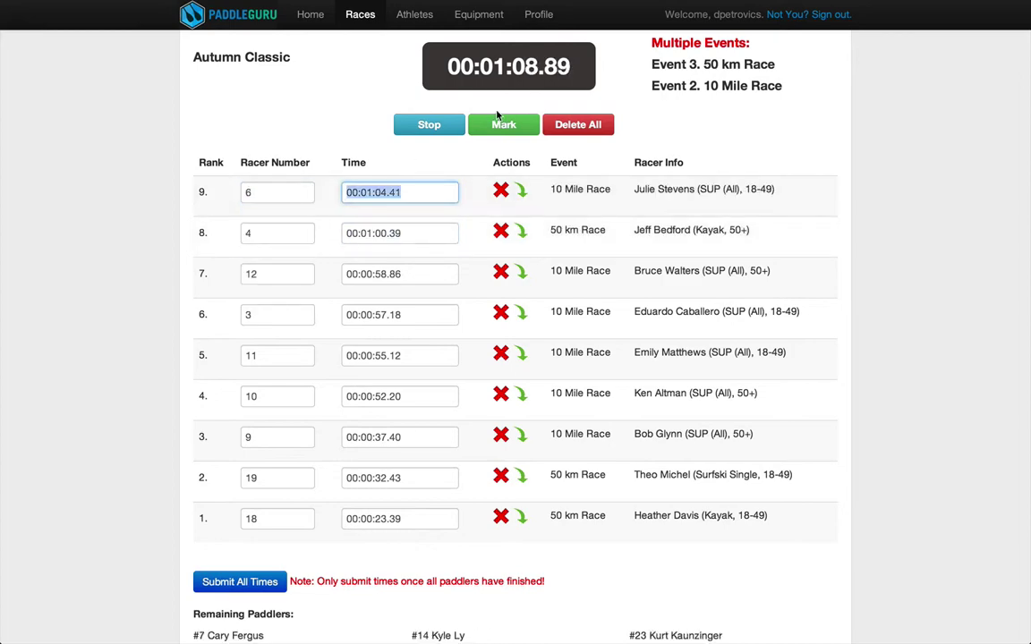
{"action": "left_click", "coordinate": [504, 124]}
{"action": "left_click", "coordinate": [273, 196]}
{"action": "type", "text": "7"}
{"action": "key", "text": "Tab"}
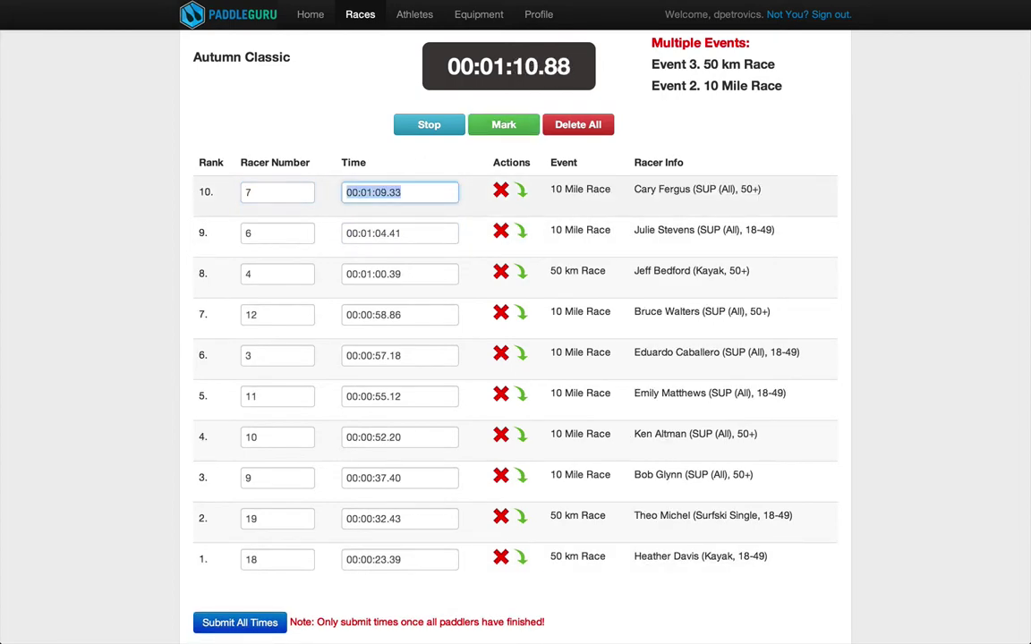
Mark the eleventh and twelfth finishes, assigning them to racer numbers 15 and 20.
{"action": "scroll", "coordinate": [273, 195], "scroll_direction": "down", "scroll_amount": 3}
{"action": "scroll", "coordinate": [416, 268], "scroll_direction": "up", "scroll_amount": 3}
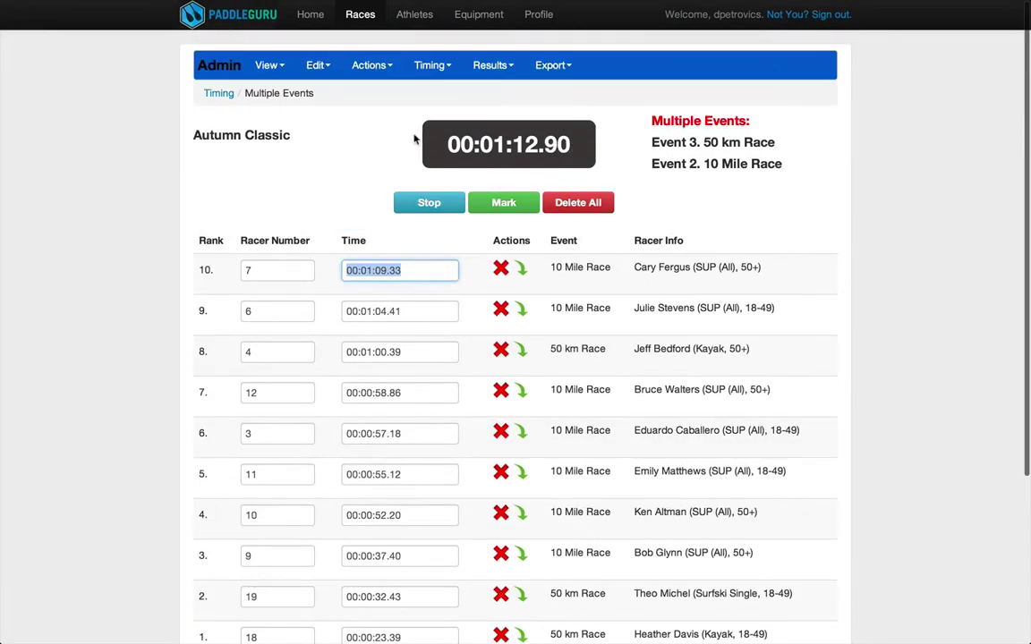
{"action": "left_click", "coordinate": [504, 203]}
{"action": "left_click", "coordinate": [295, 269]}
{"action": "type", "text": "15"}
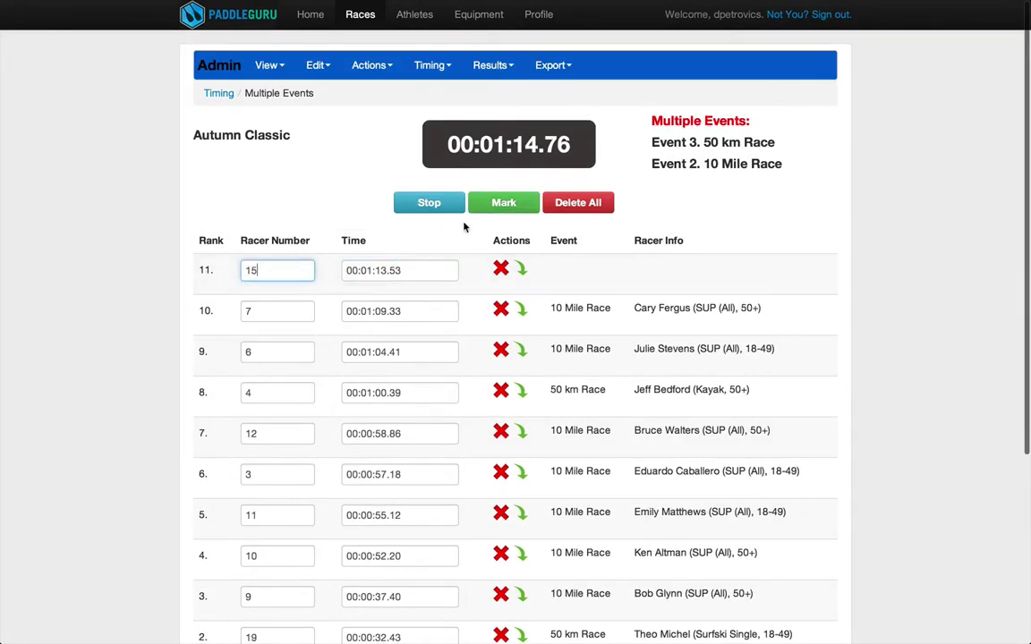
{"action": "key", "text": "Tab"}
{"action": "left_click", "coordinate": [496, 202]}
{"action": "left_click", "coordinate": [294, 270]}
{"action": "type", "text": "20"}
{"action": "key", "text": "Tab"}
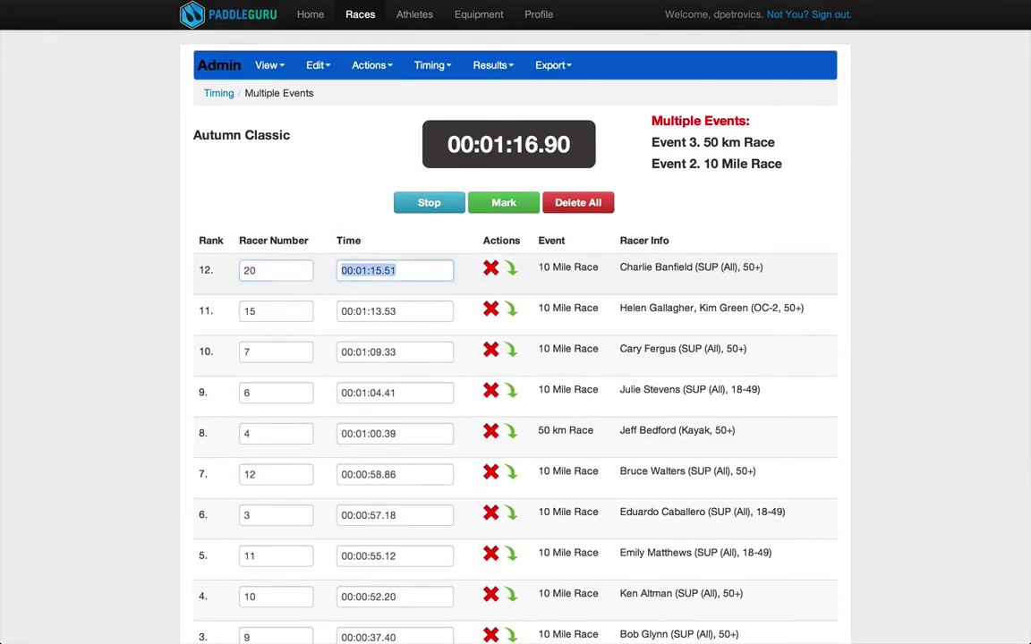
Mark the thirteenth and fourteenth finishes, assigning them to racer numbers 23 and 24.
{"action": "left_click", "coordinate": [496, 206]}
{"action": "left_click", "coordinate": [278, 268]}
{"action": "type", "text": "23"}
{"action": "key", "text": "Tab"}
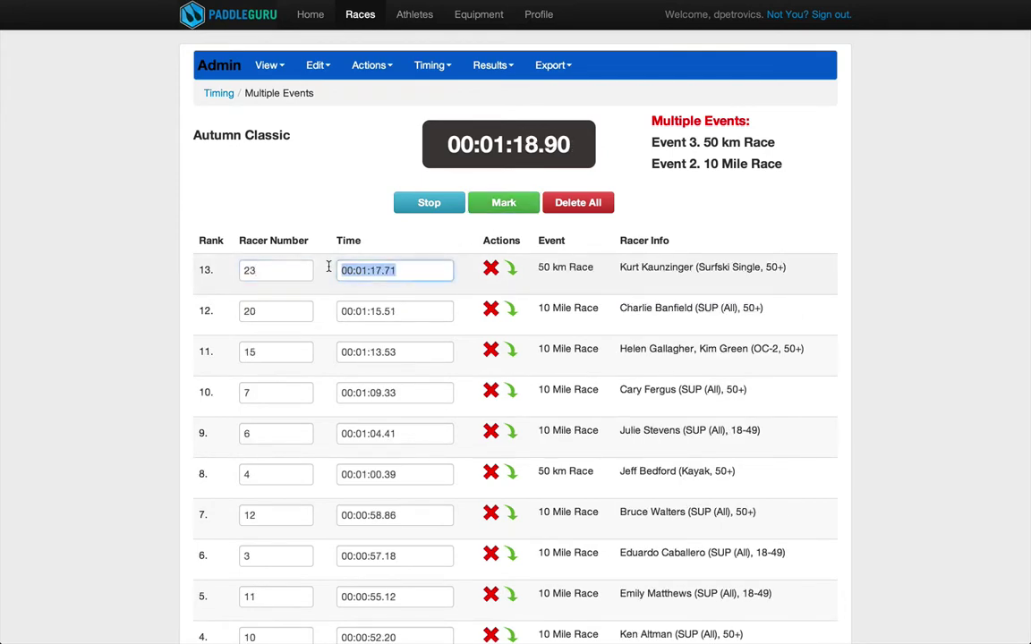
{"action": "scroll", "coordinate": [342, 264], "scroll_direction": "down", "scroll_amount": 4}
{"action": "scroll", "coordinate": [343, 264], "scroll_direction": "up", "scroll_amount": 5}
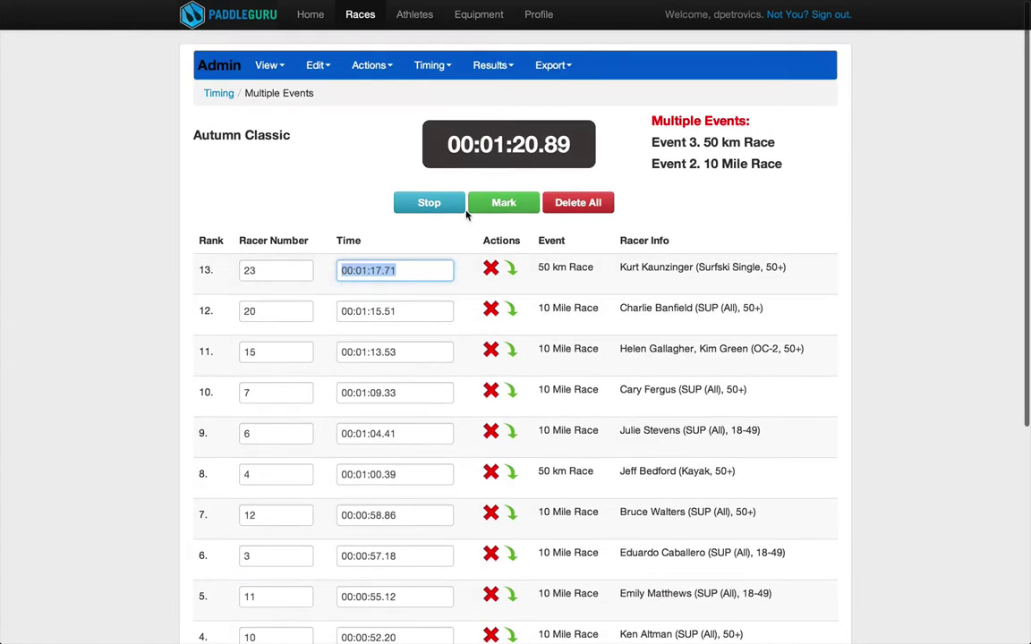
{"action": "left_click", "coordinate": [497, 203]}
{"action": "left_click", "coordinate": [287, 269]}
{"action": "type", "text": "24"}
{"action": "key", "text": "Tab"}
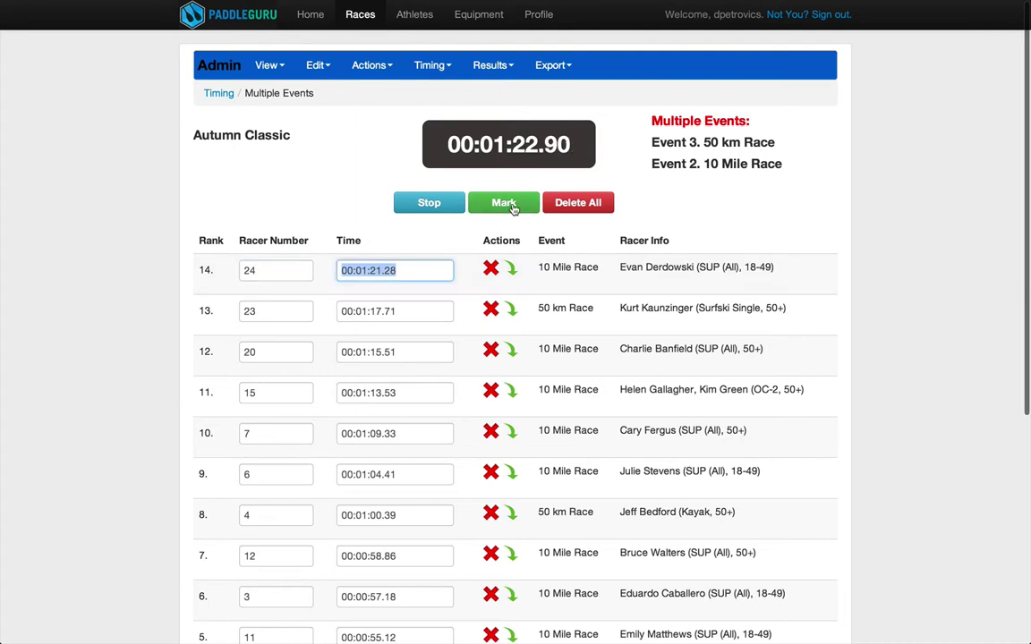
Mark the fifteenth and sixteenth finishes, assigning them to racer numbers 14 and 8.
{"action": "left_click", "coordinate": [503, 203]}
{"action": "left_click", "coordinate": [286, 270]}
{"action": "type", "text": "14"}
{"action": "key", "text": "Tab"}
{"action": "left_click", "coordinate": [528, 203]}
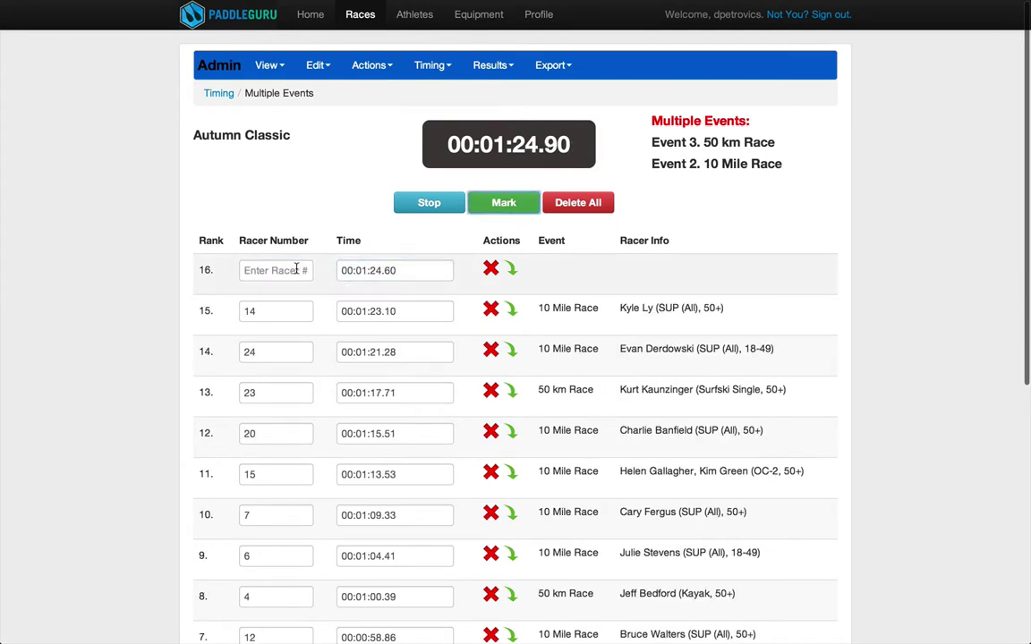
{"action": "left_click", "coordinate": [277, 269]}
{"action": "type", "text": "8"}
{"action": "key", "text": "Tab"}
Mark the seventeenth finish and assign it to racer number 3.
{"action": "left_click", "coordinate": [496, 202]}
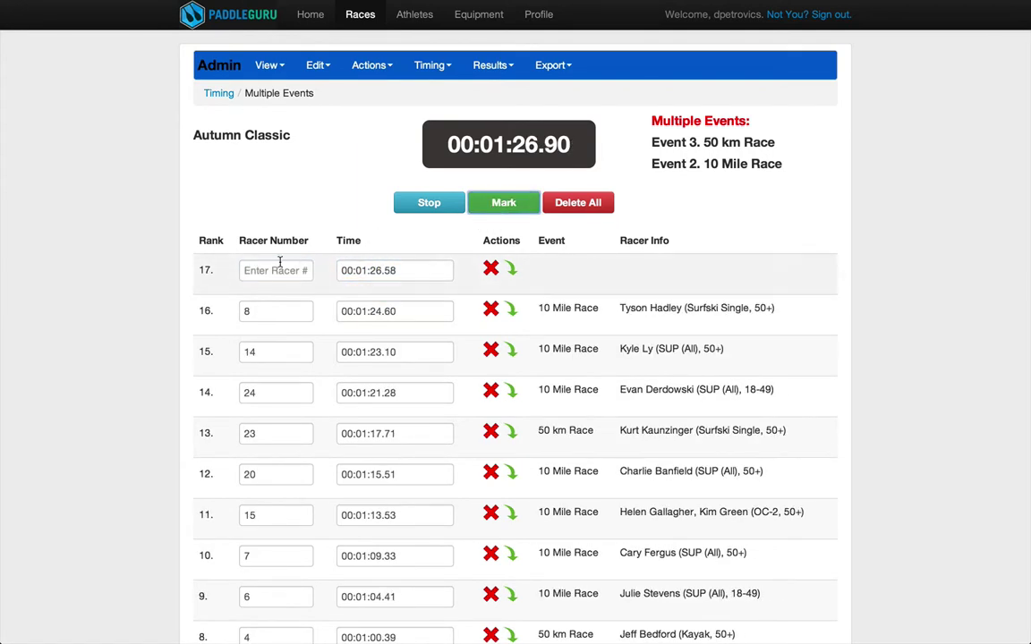
{"action": "left_click", "coordinate": [278, 269]}
{"action": "type", "text": "3"}
{"action": "key", "text": "Tab"}
Check which paddler is still remaining, and mark the eighteenth finish for racer number 13.
{"action": "scroll", "coordinate": [304, 269], "scroll_direction": "down", "scroll_amount": 10}
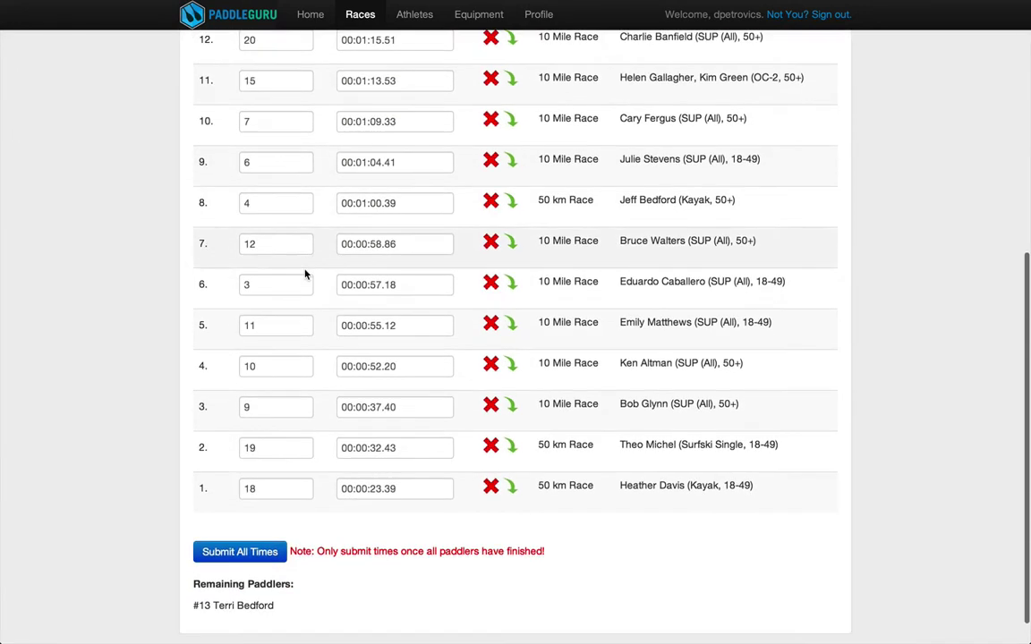
{"action": "scroll", "coordinate": [305, 270], "scroll_direction": "up", "scroll_amount": 10}
{"action": "left_click", "coordinate": [502, 202]}
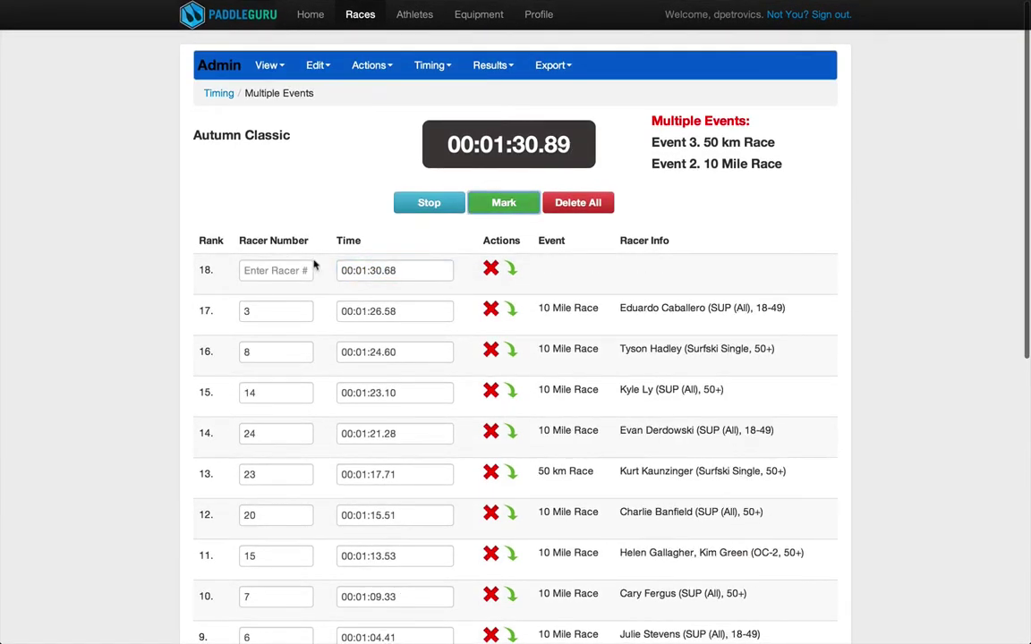
{"action": "left_click", "coordinate": [280, 269]}
{"action": "type", "text": "13"}
{"action": "key", "text": "Tab"}
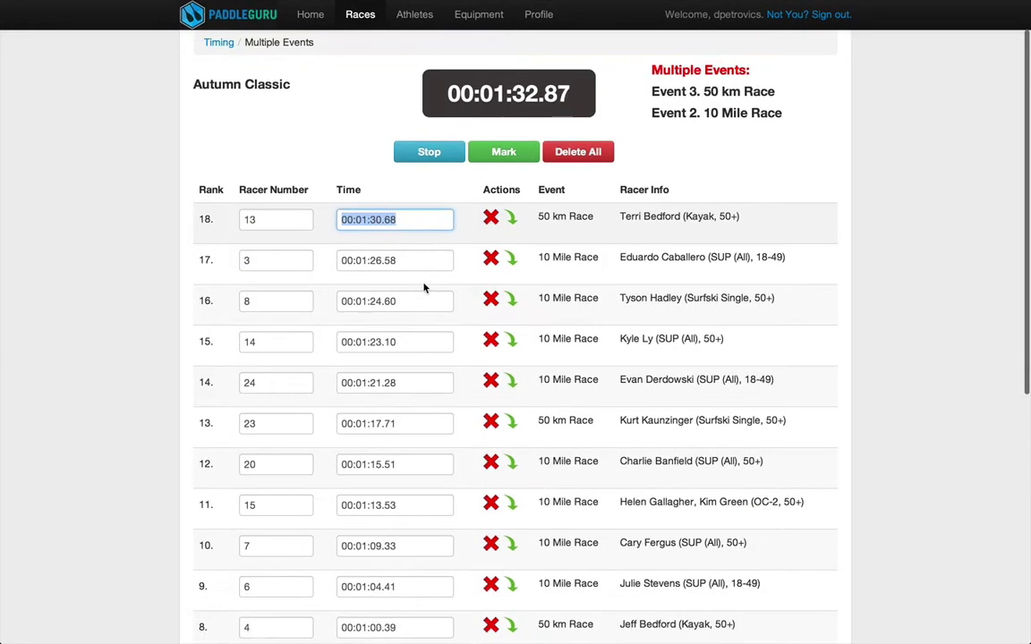
Stop the race clock and review the recorded finishes and the list of remaining paddlers.
{"action": "scroll", "coordinate": [426, 287], "scroll_direction": "down", "scroll_amount": 10}
{"action": "scroll", "coordinate": [426, 288], "scroll_direction": "up", "scroll_amount": 10}
{"action": "scroll", "coordinate": [424, 283], "scroll_direction": "down", "scroll_amount": 1}
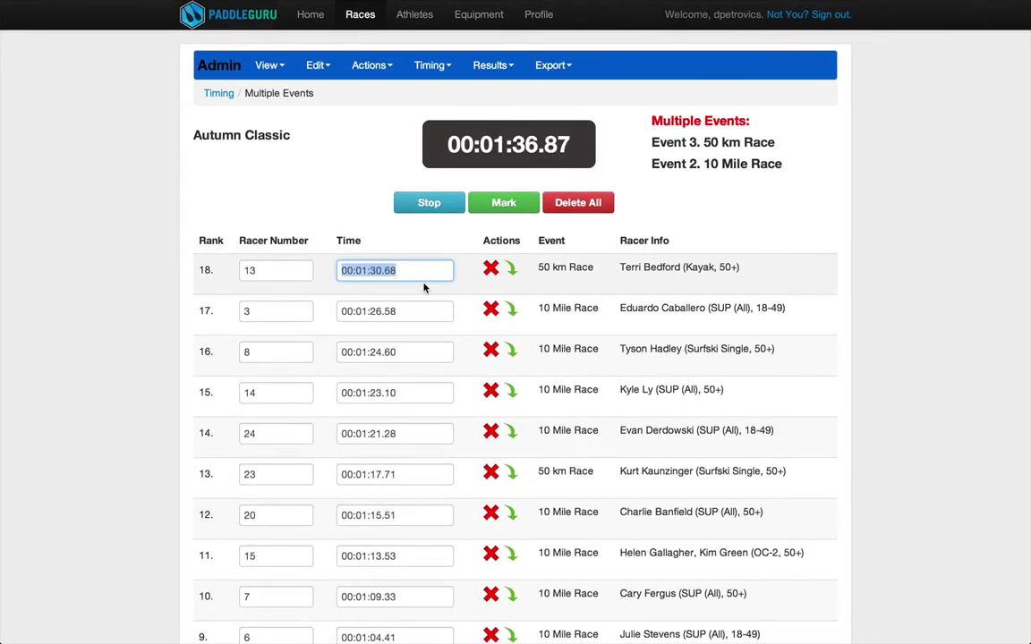
{"action": "left_click", "coordinate": [419, 210]}
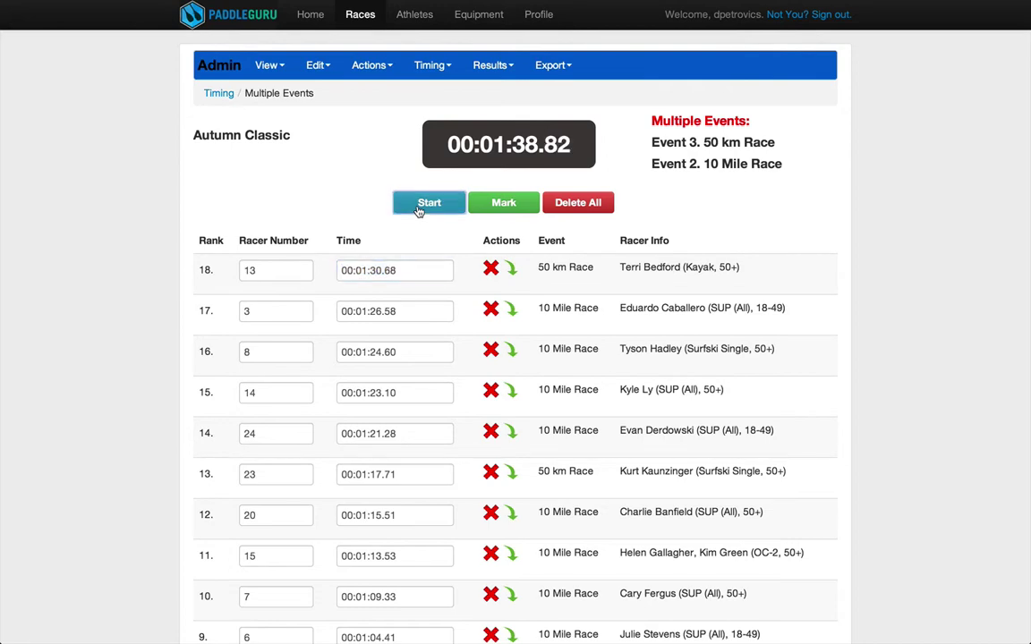
{"action": "scroll", "coordinate": [420, 209], "scroll_direction": "down", "scroll_amount": 2}
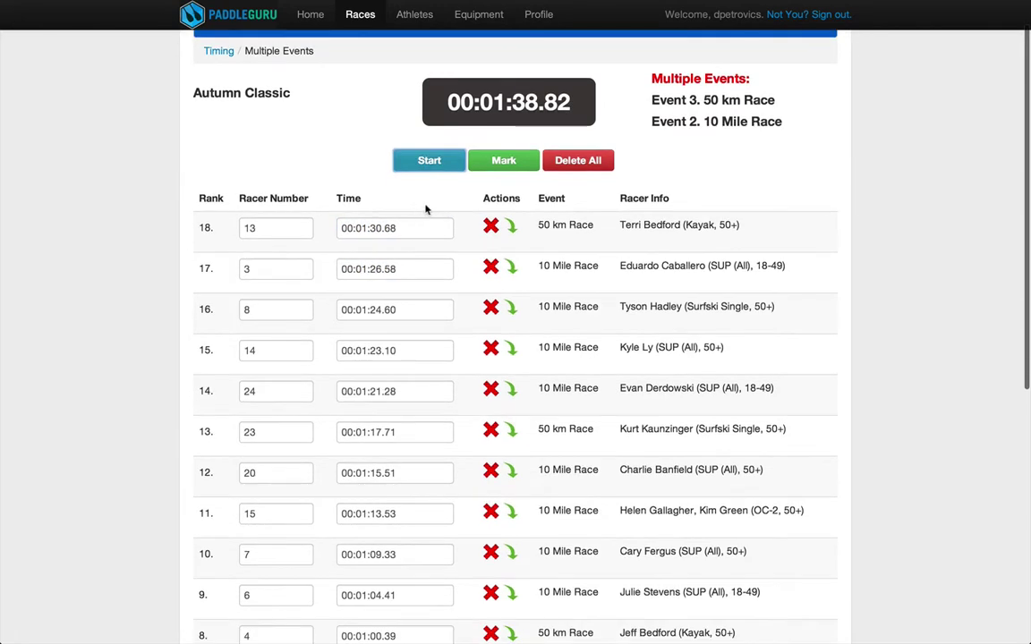
{"action": "scroll", "coordinate": [578, 283], "scroll_direction": "down", "scroll_amount": 6}
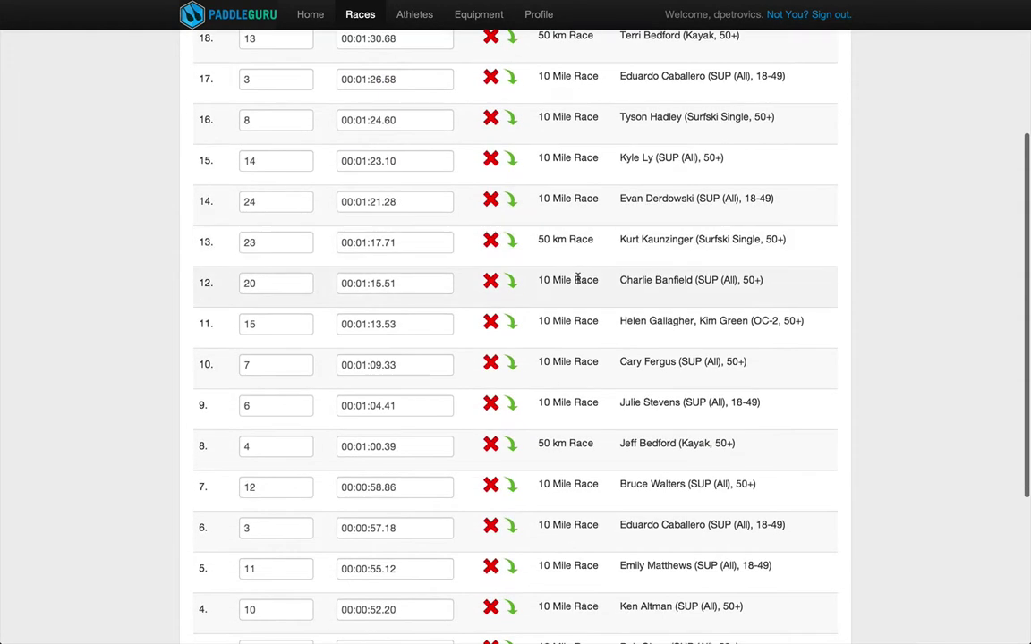
{"action": "scroll", "coordinate": [577, 279], "scroll_direction": "down", "scroll_amount": 2}
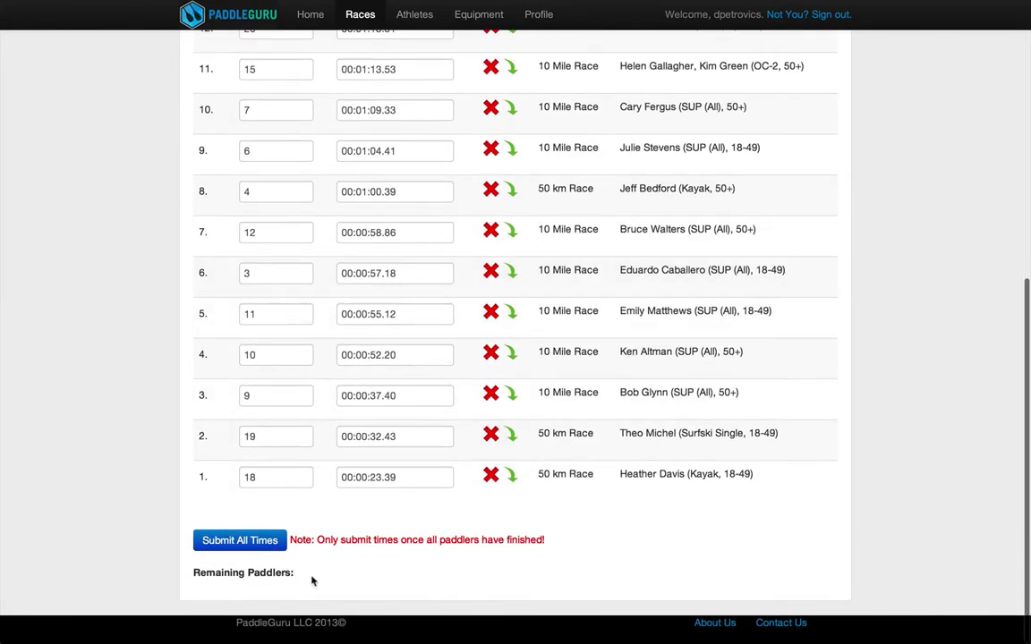
{"action": "scroll", "coordinate": [558, 519], "scroll_direction": "up", "scroll_amount": 7}
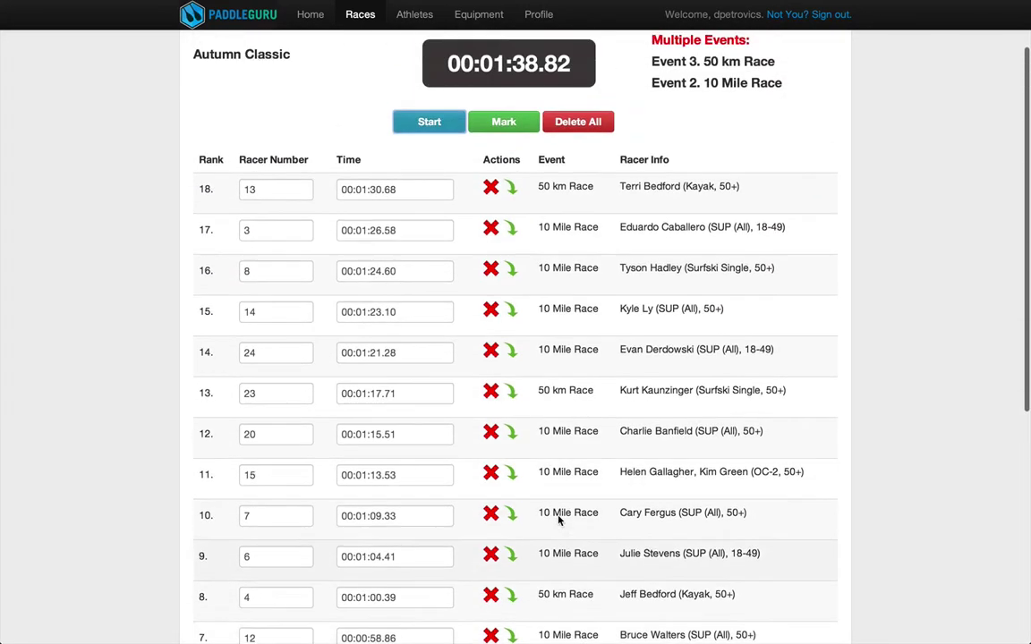
{"action": "scroll", "coordinate": [558, 519], "scroll_direction": "up", "scroll_amount": 2}
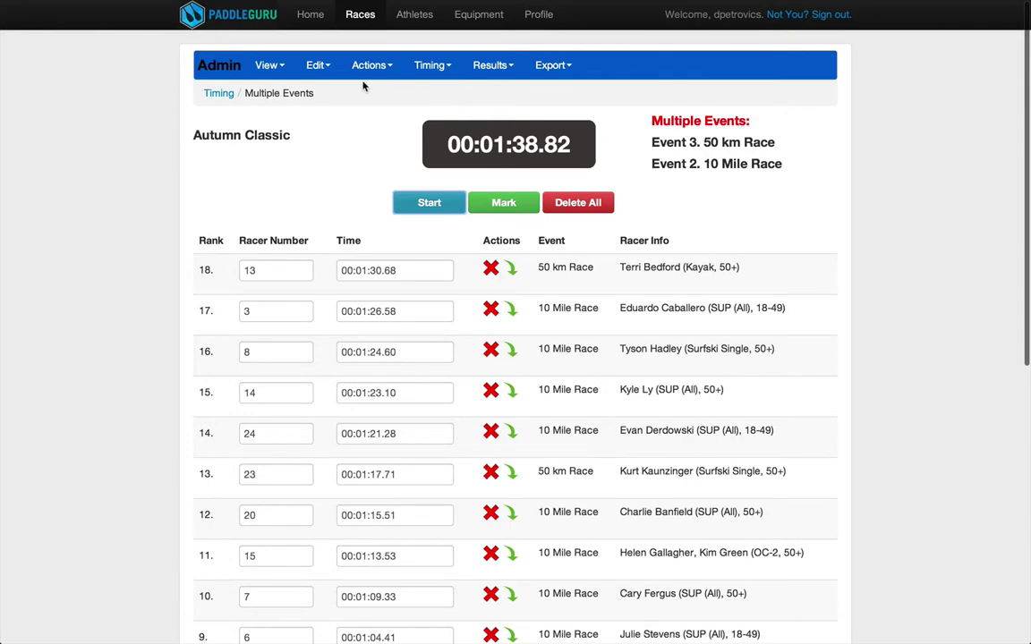
Leave the timing page for the main race page and reopen the recovered 10 Mile Race, 50 km Race session.
{"action": "left_click", "coordinate": [207, 63]}
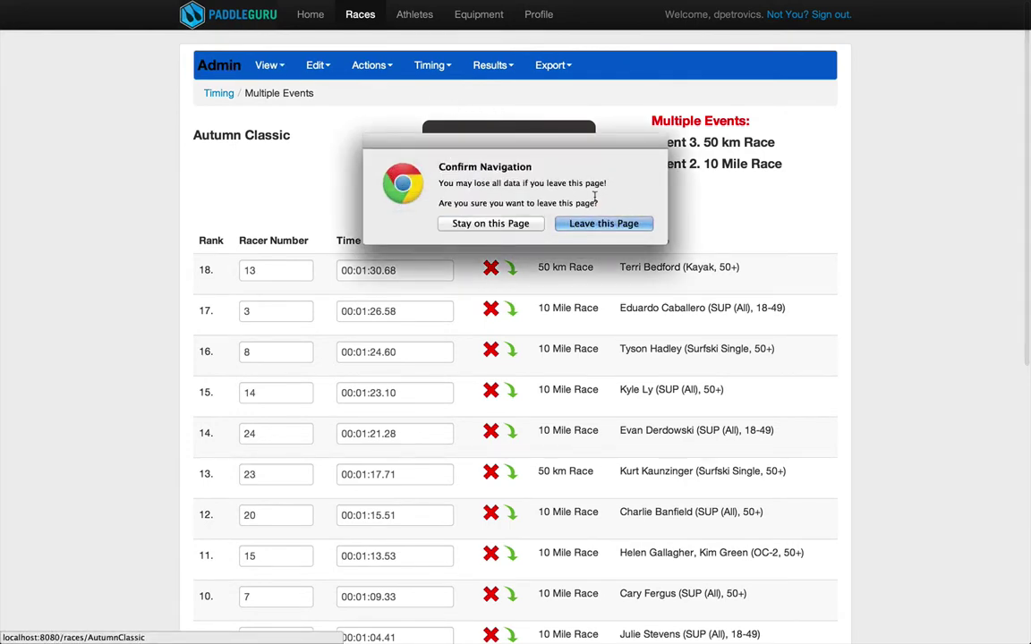
{"action": "left_click", "coordinate": [604, 223]}
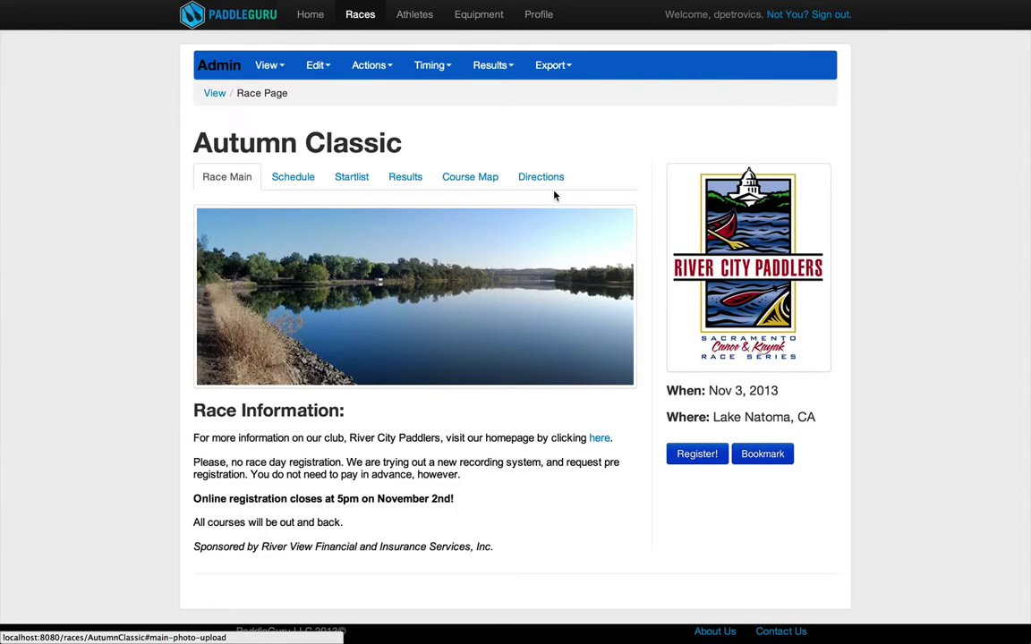
{"action": "left_click", "coordinate": [437, 67]}
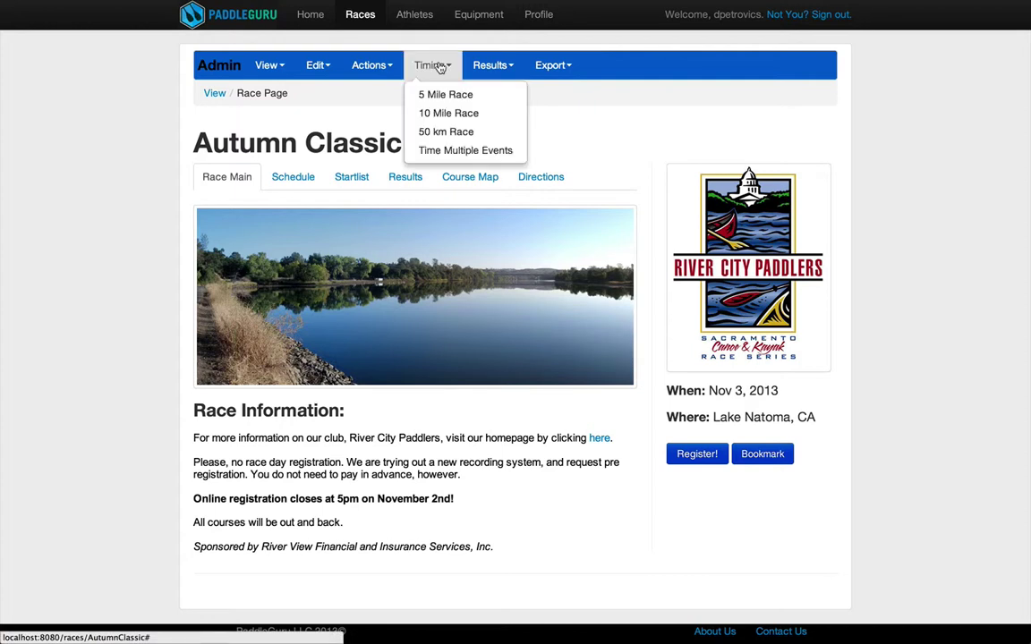
{"action": "left_click", "coordinate": [448, 150]}
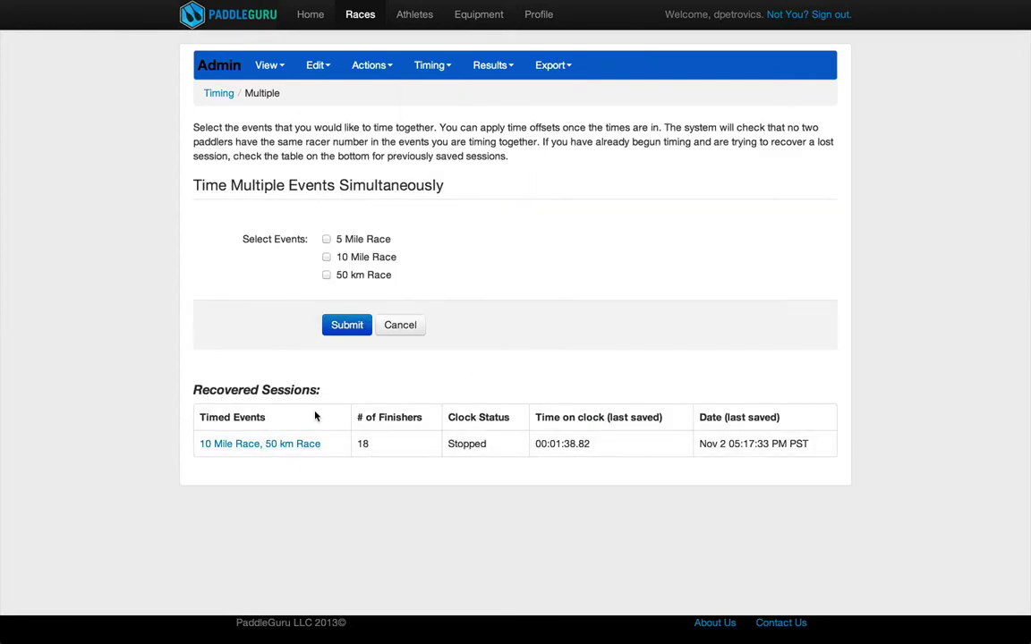
{"action": "left_click", "coordinate": [313, 444]}
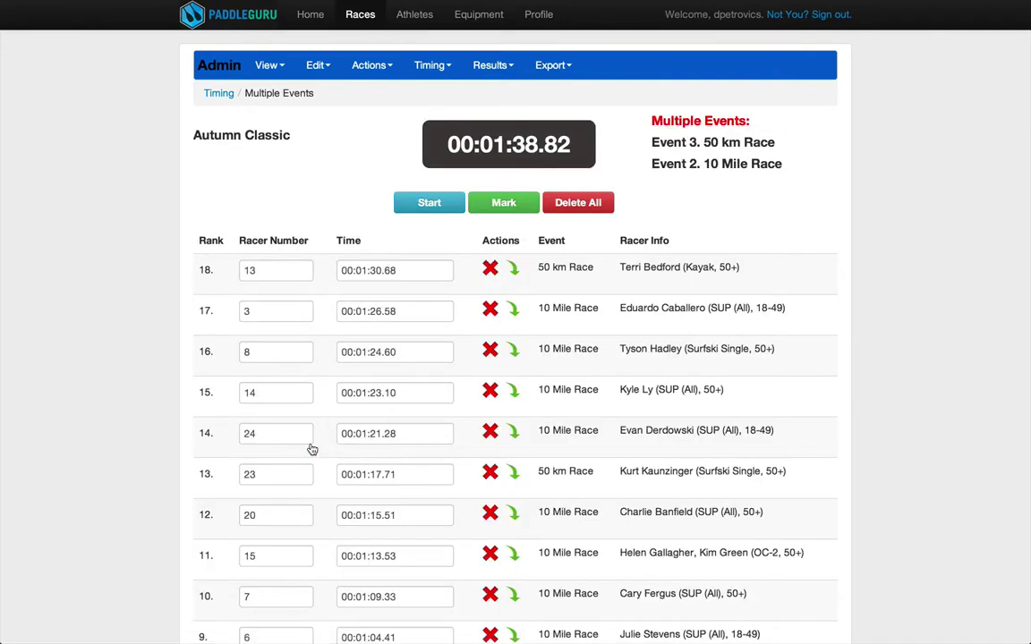
Review the recovered finish list and submit all times for both races.
{"action": "scroll", "coordinate": [510, 324], "scroll_direction": "down", "scroll_amount": 10}
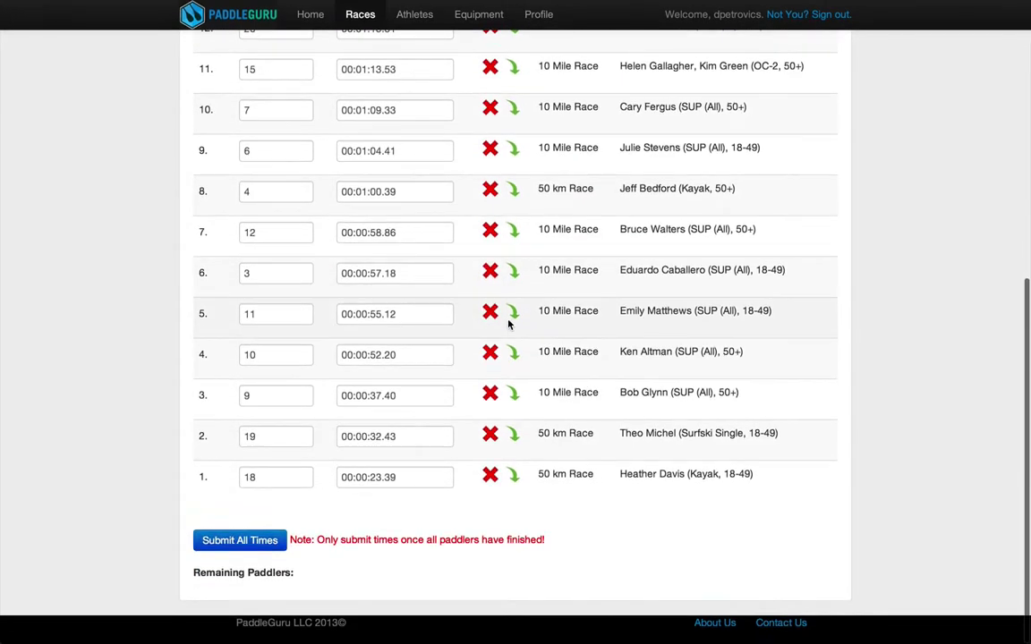
{"action": "scroll", "coordinate": [508, 324], "scroll_direction": "up", "scroll_amount": 10}
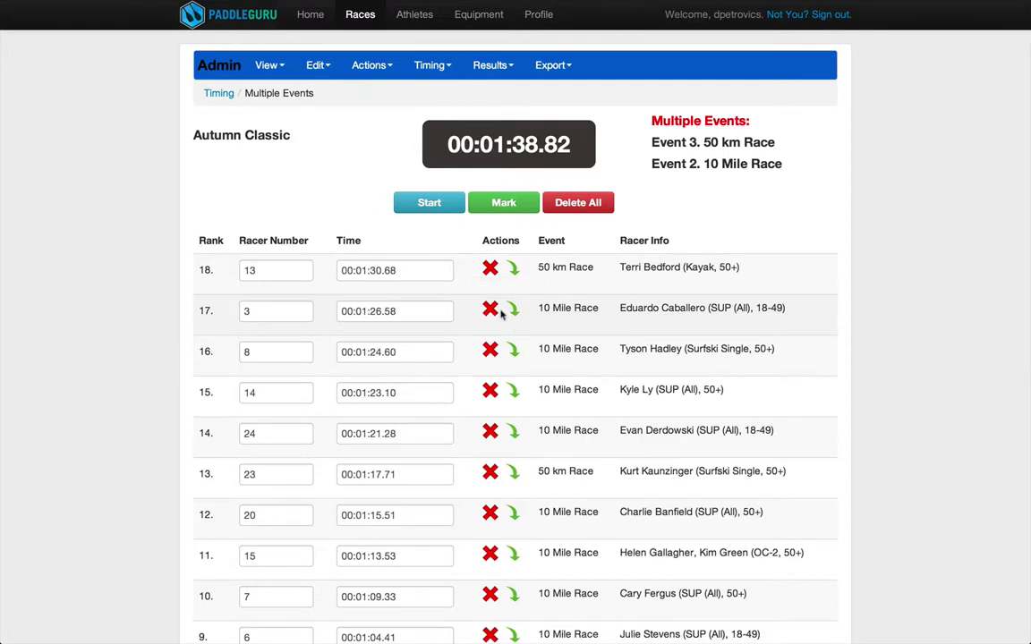
{"action": "scroll", "coordinate": [457, 281], "scroll_direction": "down", "scroll_amount": 10}
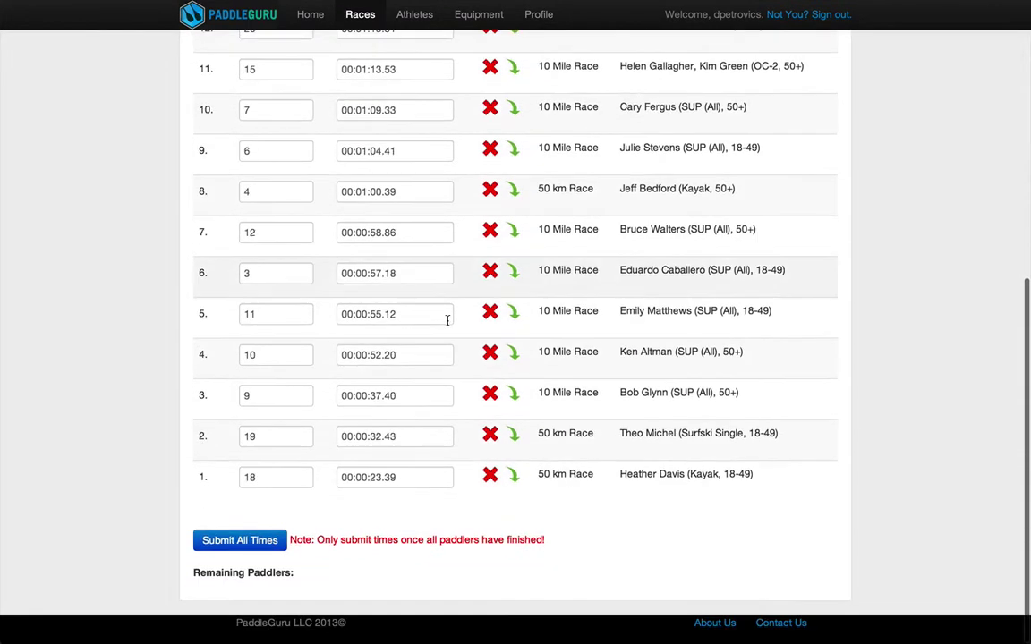
{"action": "left_click", "coordinate": [267, 541]}
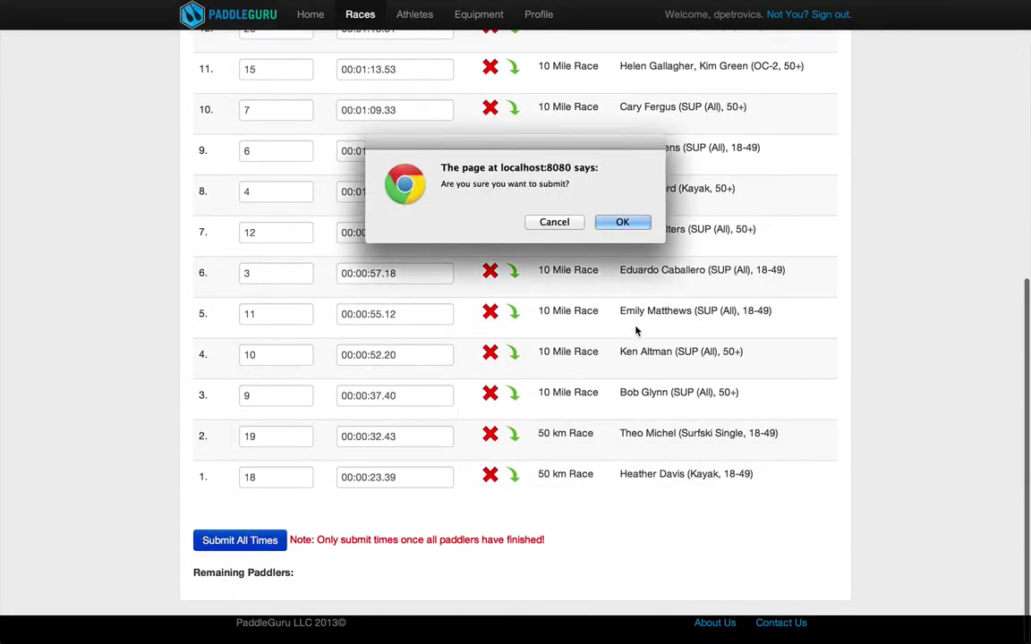
{"action": "left_click", "coordinate": [622, 223]}
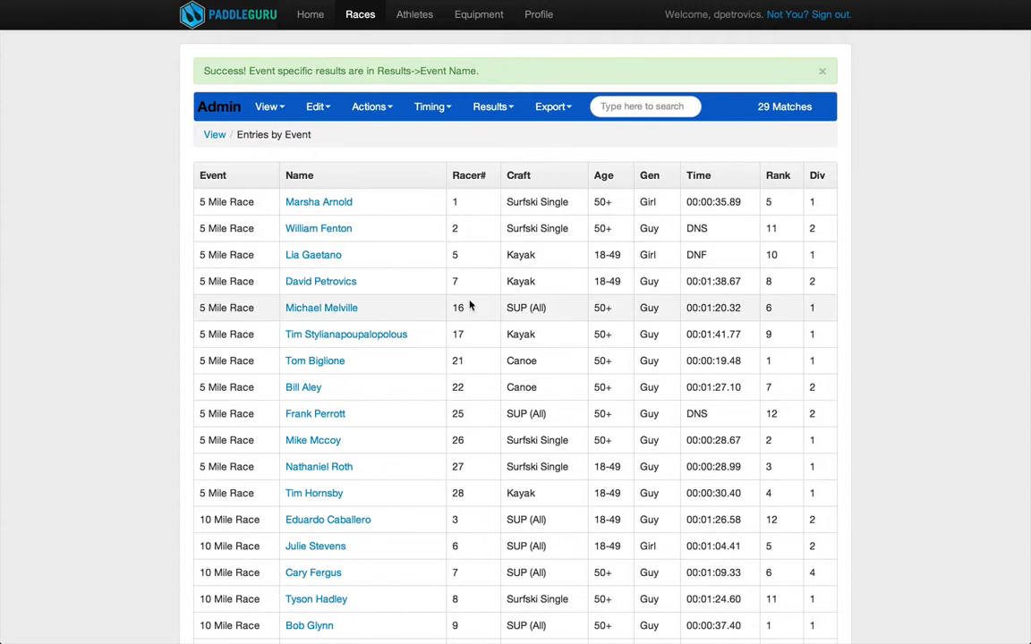
Open the 50 km Race results, view their division awards and return to the results.
{"action": "left_click", "coordinate": [490, 115]}
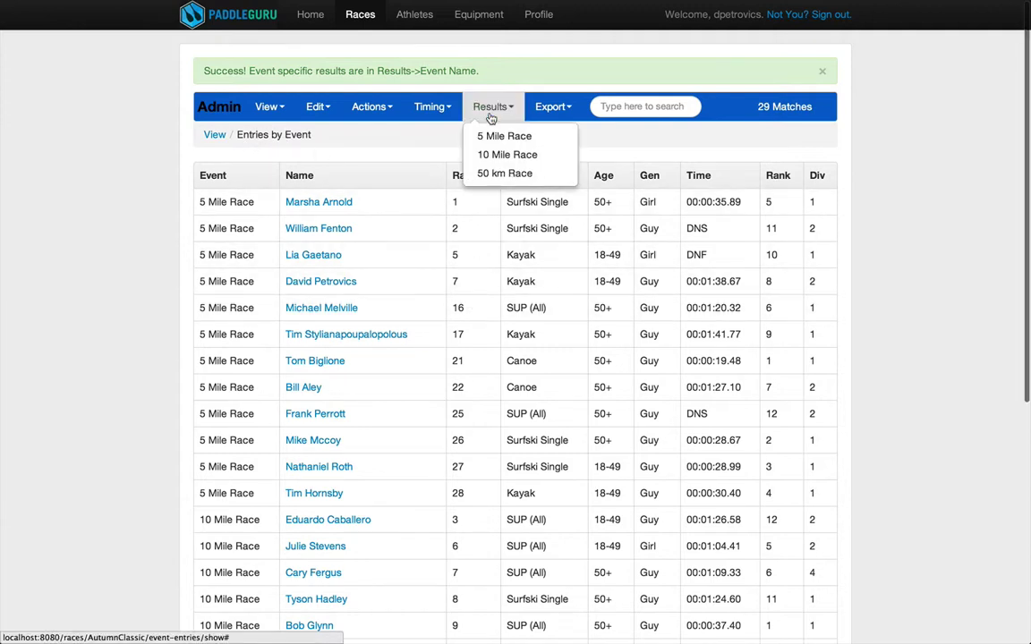
{"action": "left_click", "coordinate": [493, 177]}
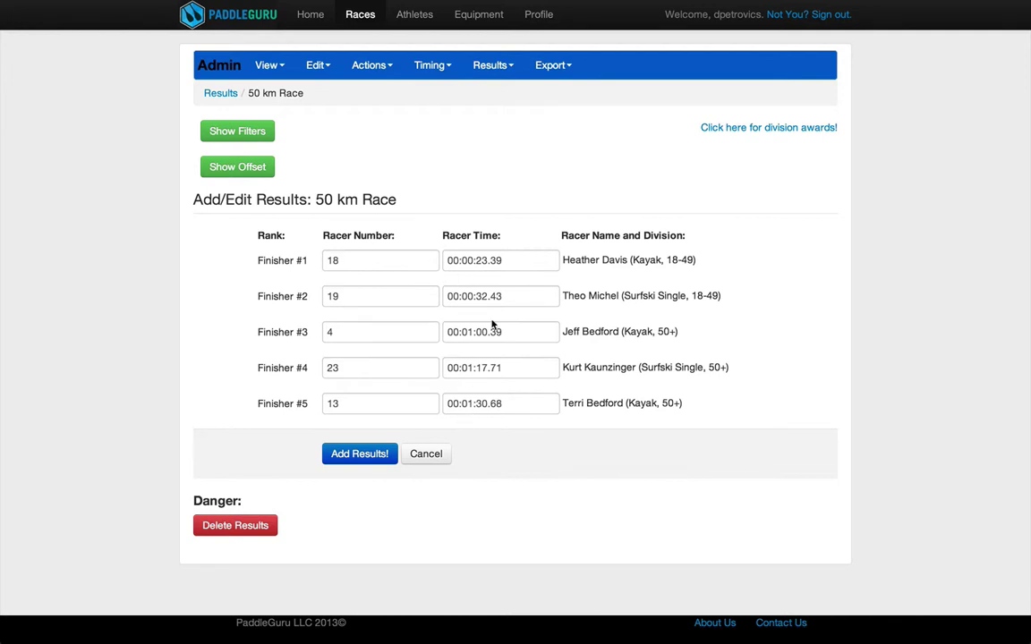
{"action": "left_click", "coordinate": [736, 128]}
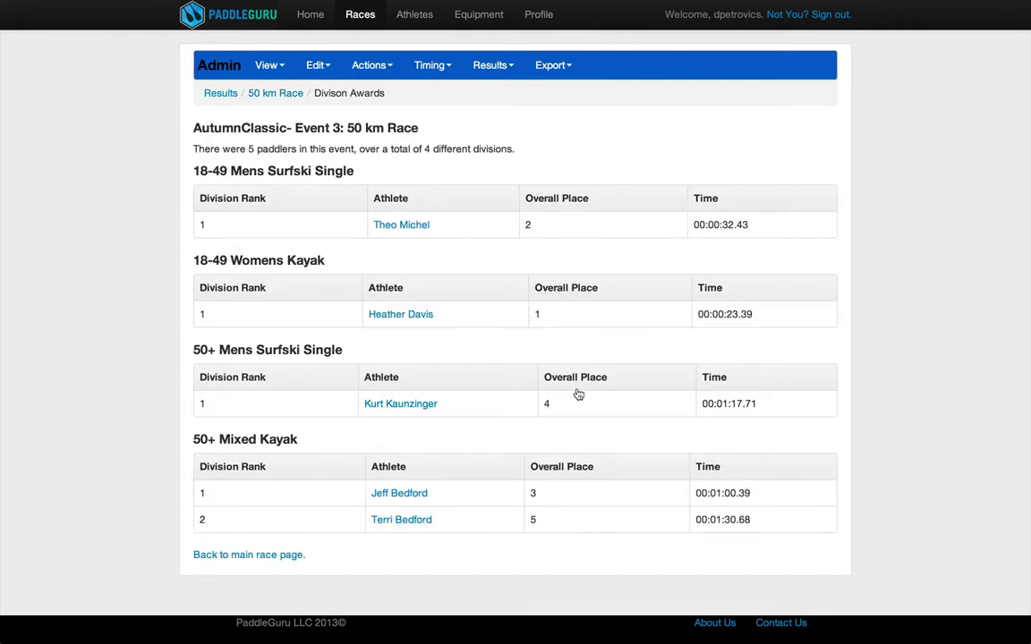
{"action": "scroll", "coordinate": [578, 395], "scroll_direction": "left", "scroll_amount": 5}
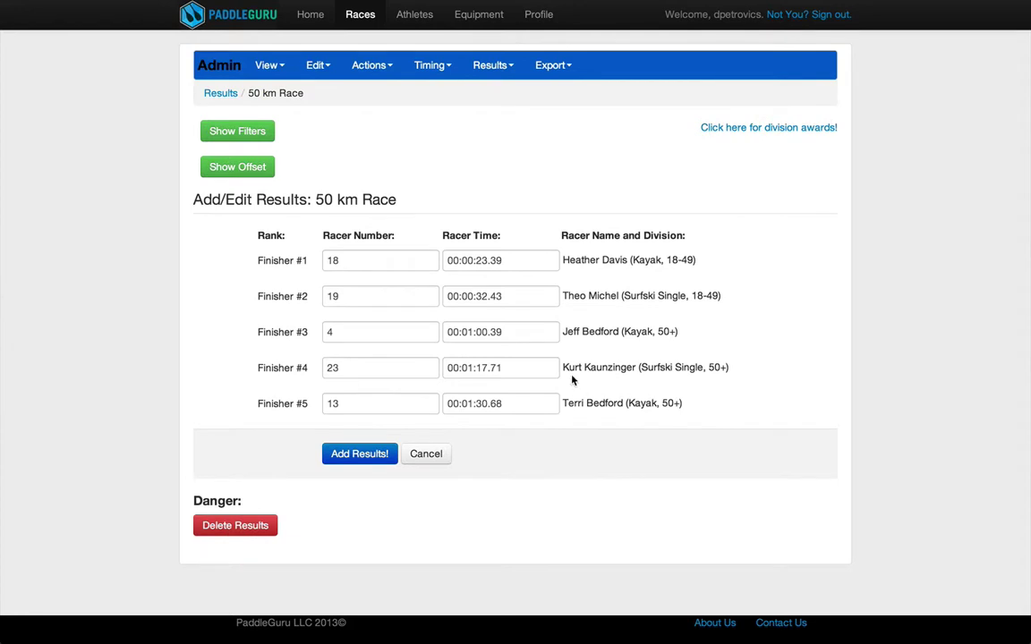
Open the 10 Mile Race results and review the finishers' racer numbers and times.
{"action": "left_click", "coordinate": [490, 66]}
{"action": "left_click", "coordinate": [495, 114]}
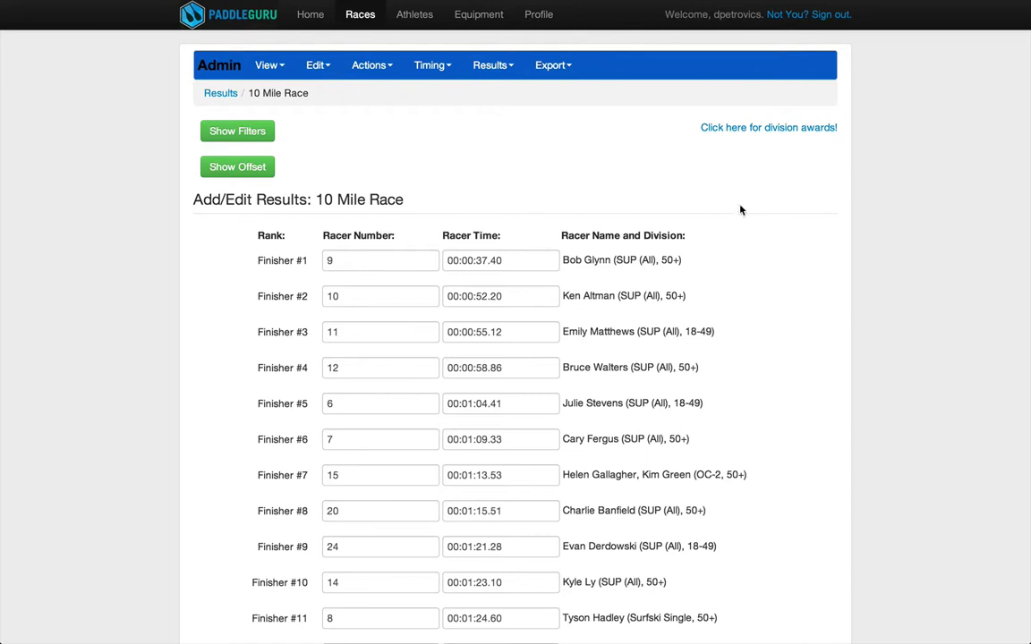
{"action": "scroll", "coordinate": [755, 212], "scroll_direction": "down", "scroll_amount": 3}
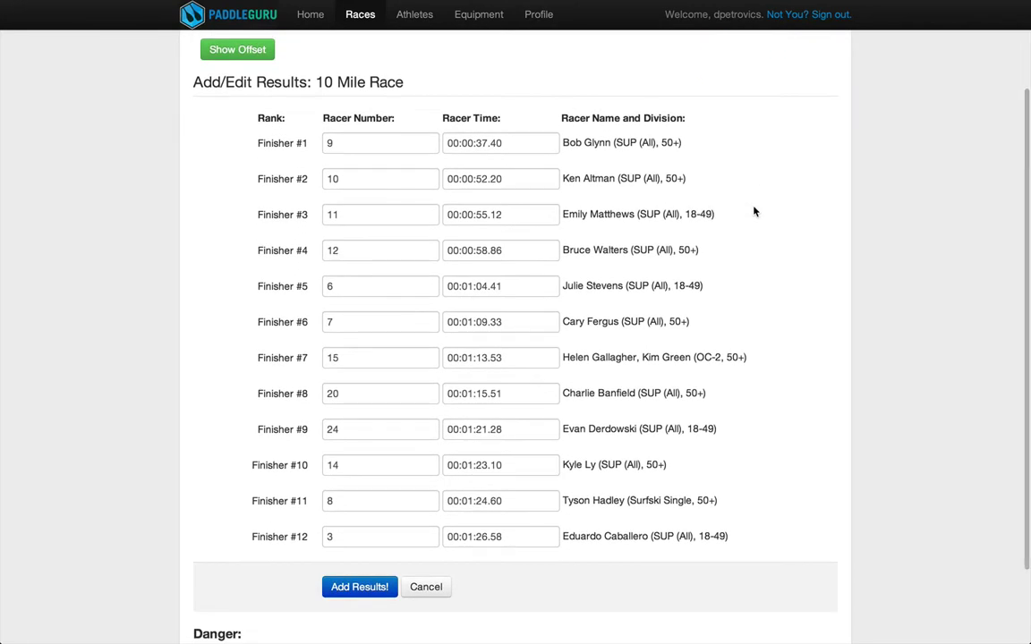
{"action": "scroll", "coordinate": [754, 211], "scroll_direction": "up", "scroll_amount": 1}
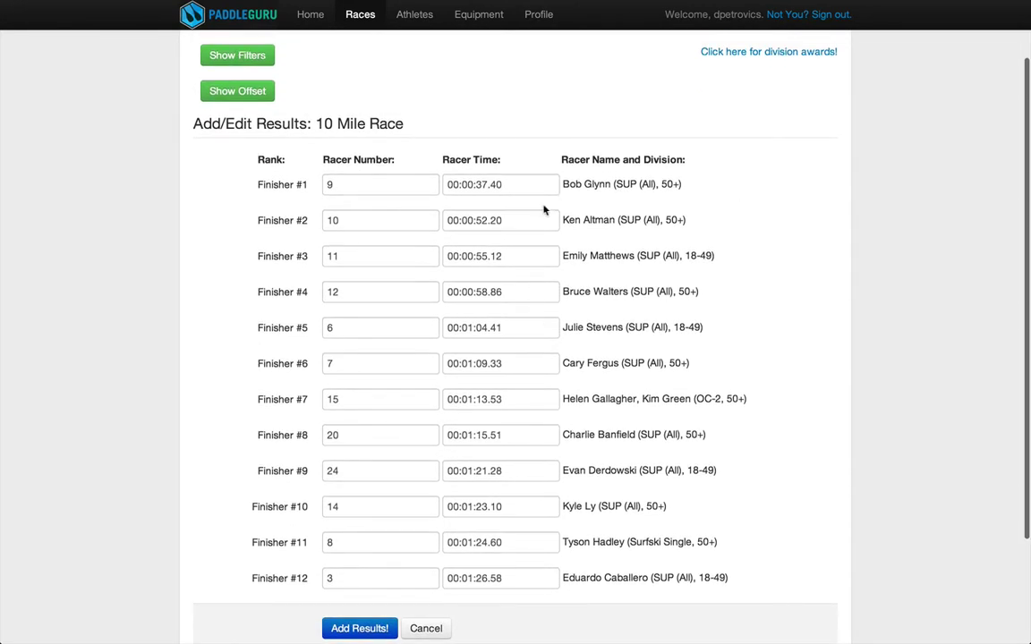
{"action": "scroll", "coordinate": [595, 291], "scroll_direction": "up", "scroll_amount": 2}
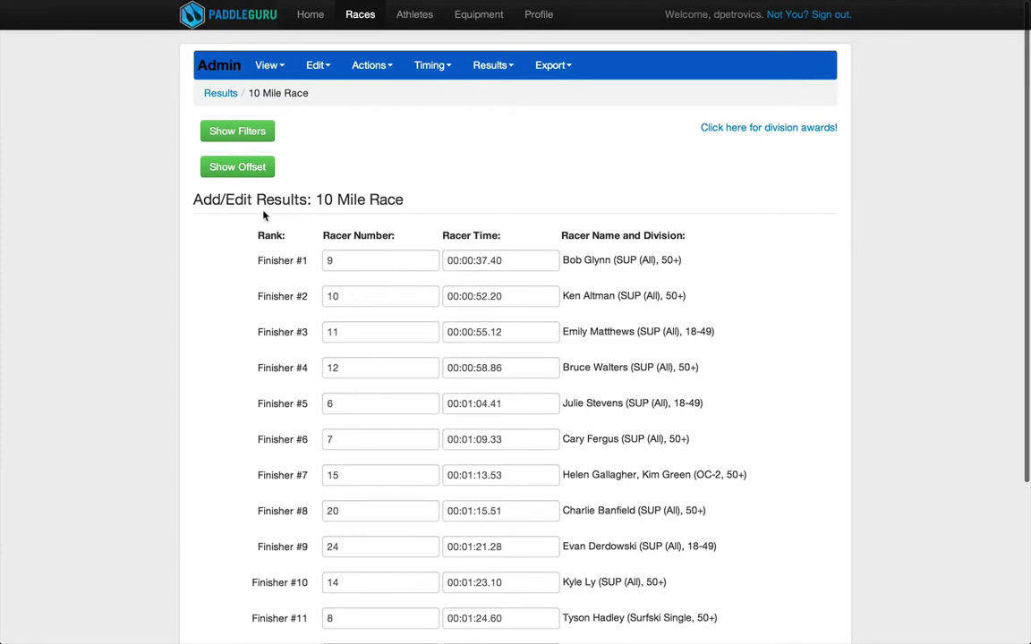
Apply a time offset that subtracts 10 seconds from all 10 Mile Race finishers.
{"action": "left_click", "coordinate": [230, 170]}
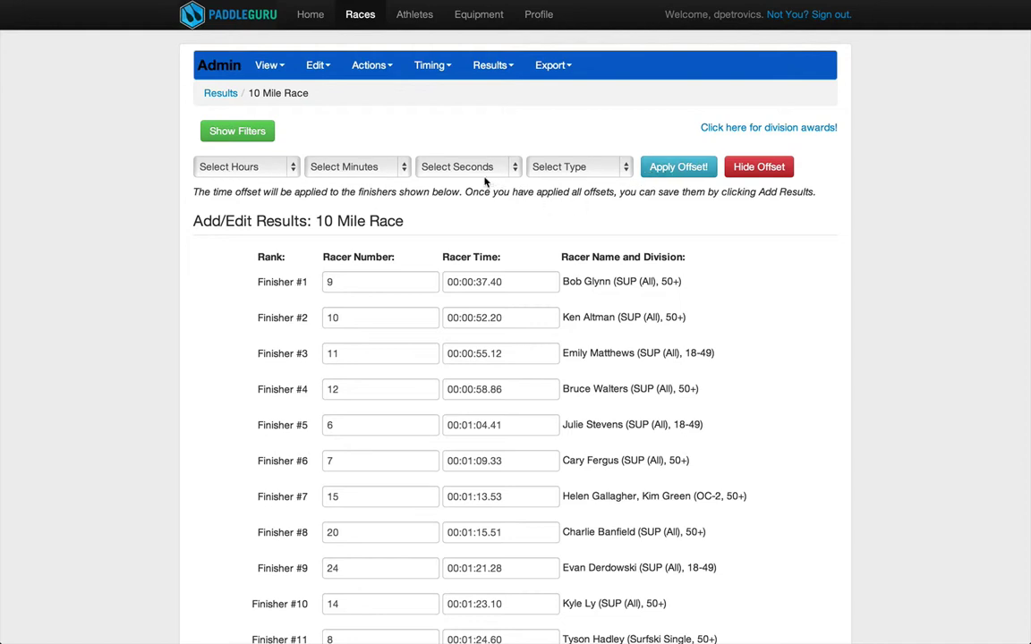
{"action": "left_click", "coordinate": [546, 168]}
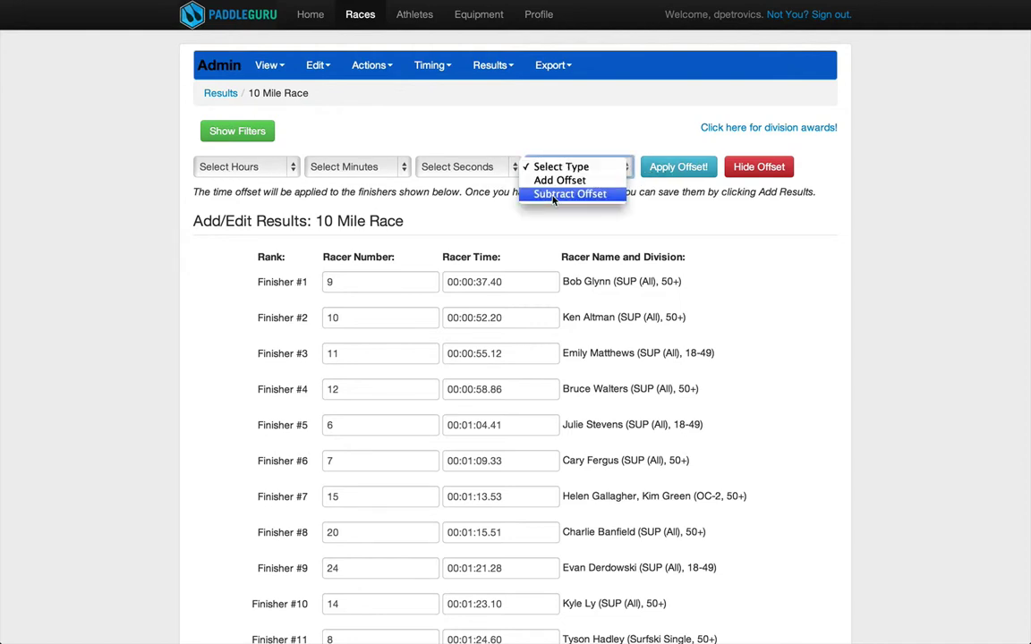
{"action": "left_click", "coordinate": [569, 193]}
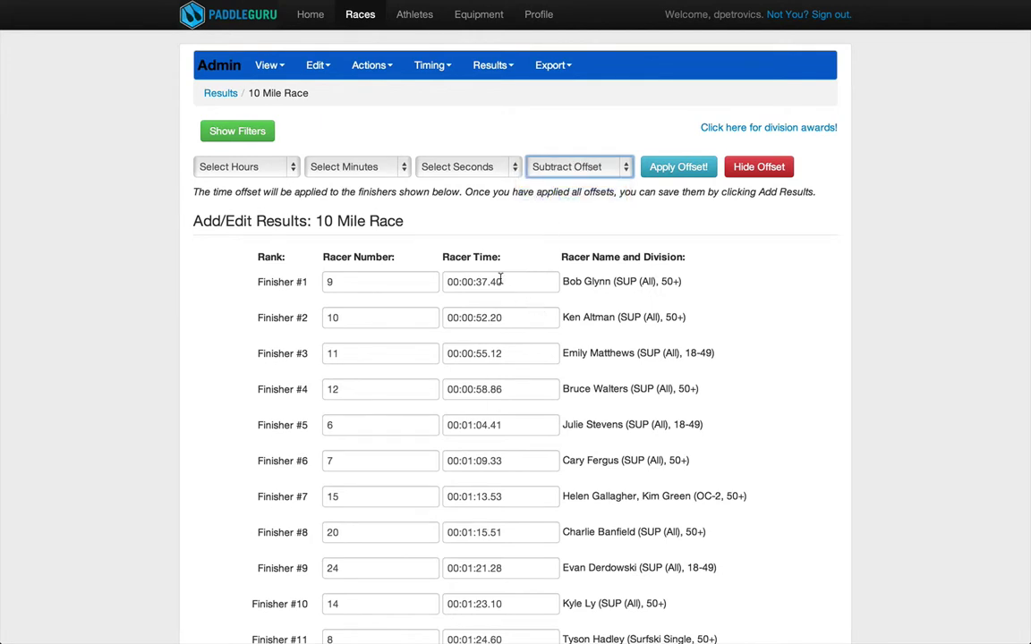
{"action": "left_click", "coordinate": [463, 168]}
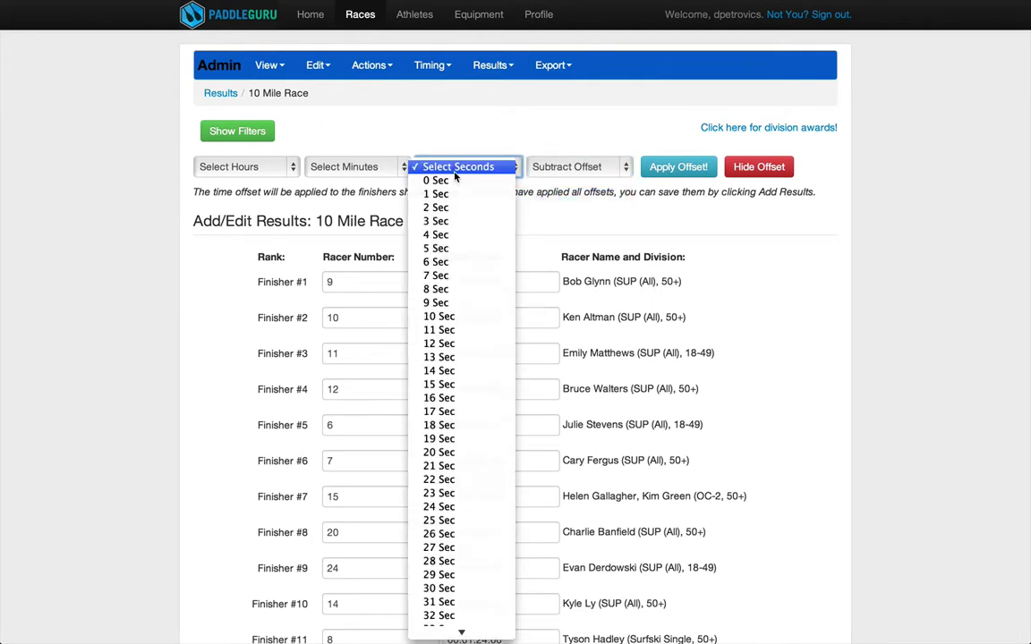
{"action": "left_click", "coordinate": [455, 317]}
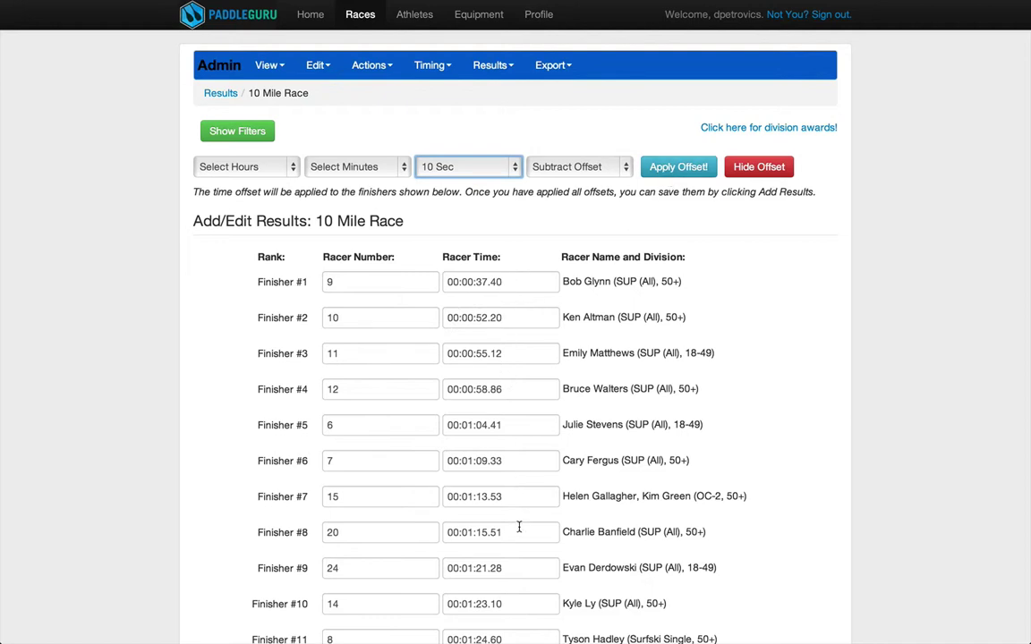
{"action": "left_click", "coordinate": [675, 173]}
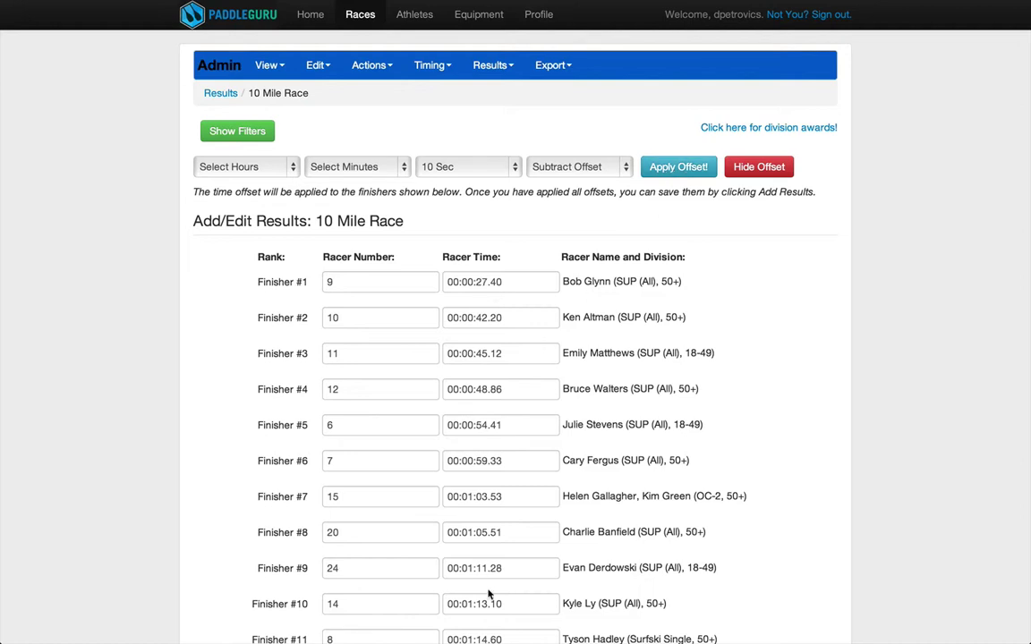
Hide the time offset options and submit the adjusted 10 Mile Race results, confirming the submission.
{"action": "left_click", "coordinate": [759, 167]}
{"action": "scroll", "coordinate": [775, 179], "scroll_direction": "down", "scroll_amount": 3}
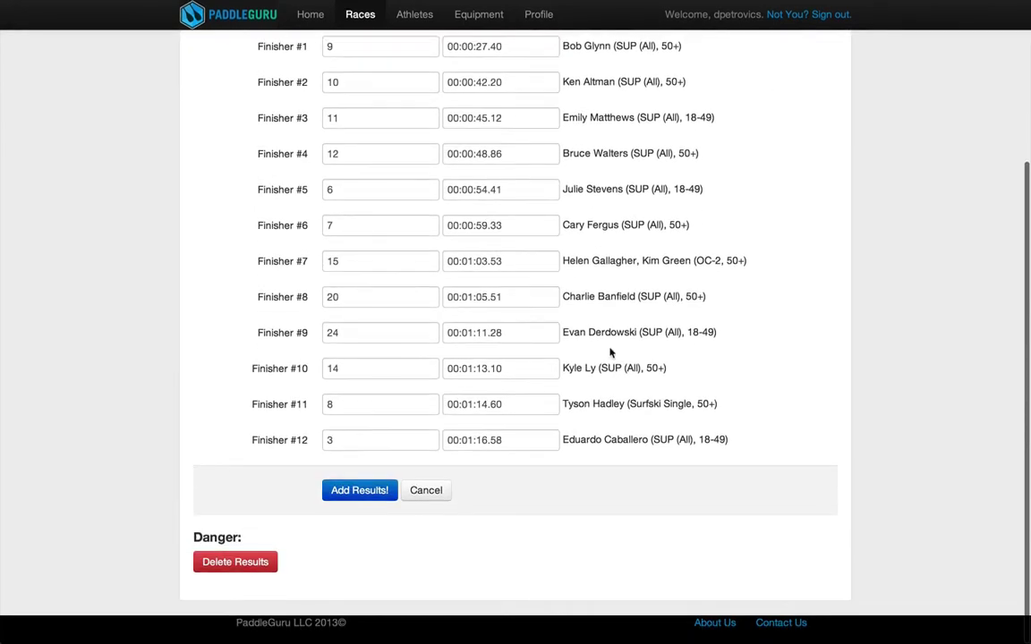
{"action": "left_click", "coordinate": [365, 499]}
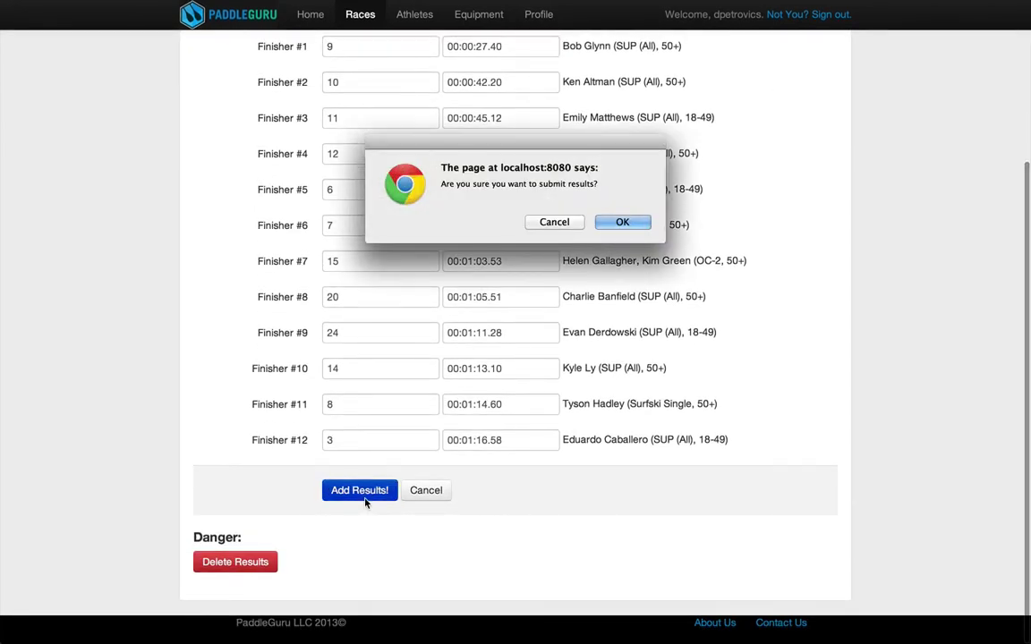
{"action": "key", "text": "Return"}
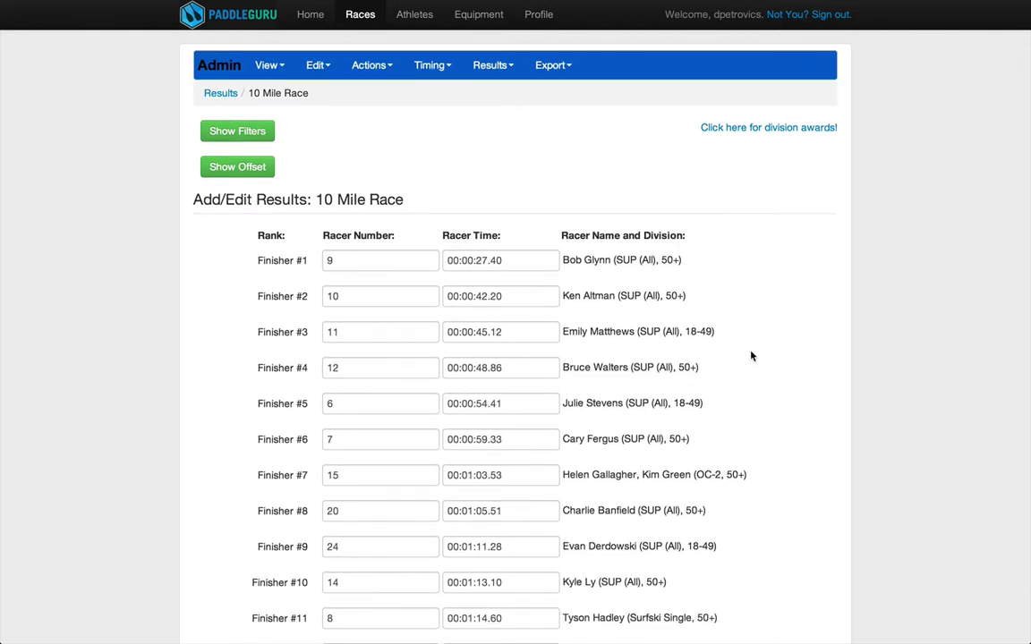
{"action": "scroll", "coordinate": [680, 287], "scroll_direction": "down", "scroll_amount": 3}
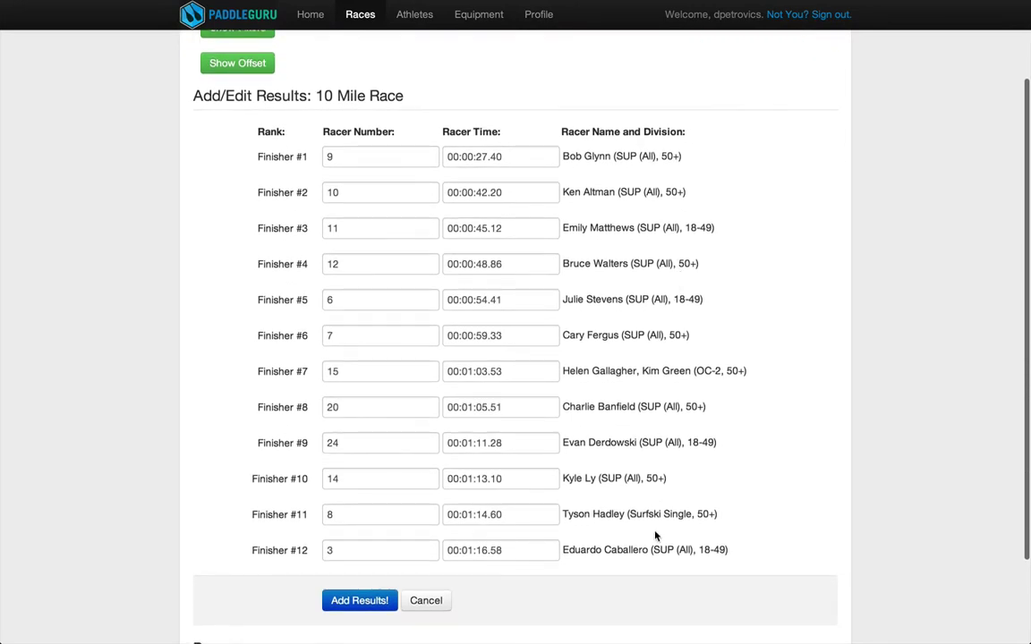
{"action": "scroll", "coordinate": [730, 322], "scroll_direction": "up", "scroll_amount": 3}
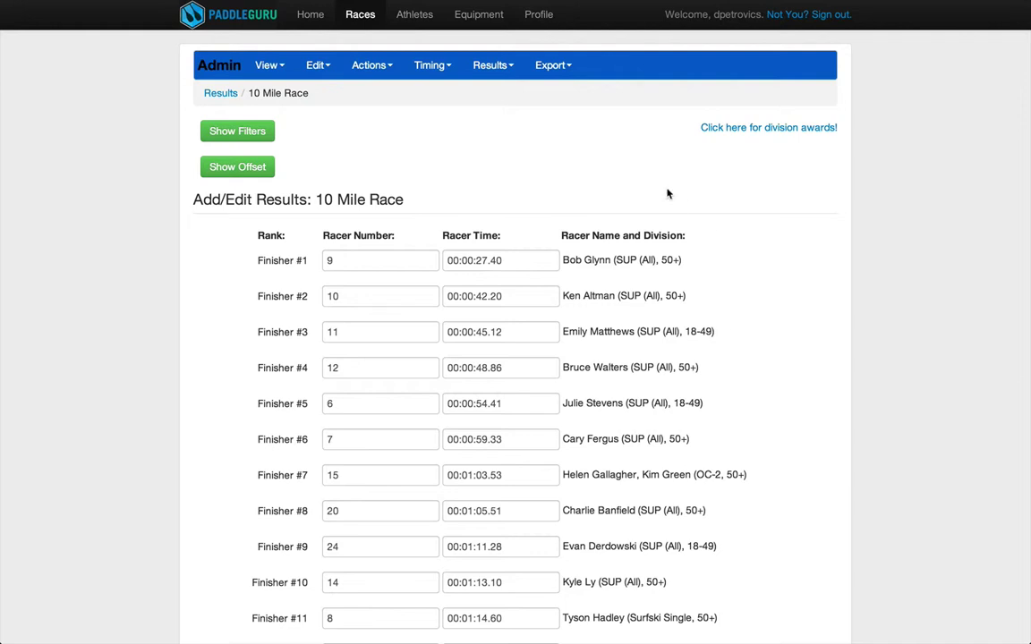
{"action": "left_click", "coordinate": [428, 70]}
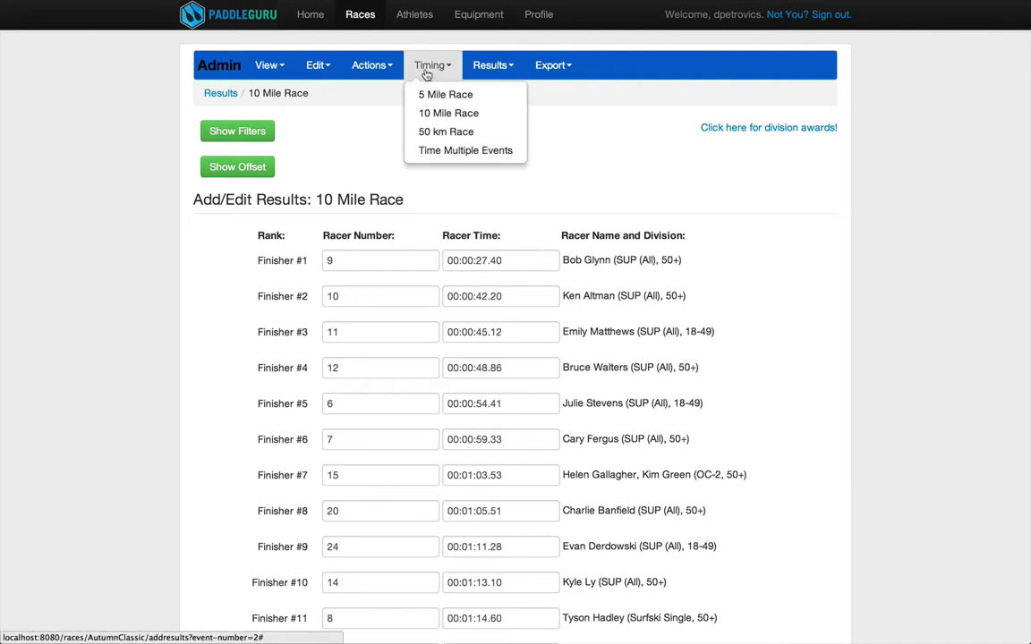
{"action": "left_click", "coordinate": [427, 71]}
{"action": "left_click", "coordinate": [475, 71]}
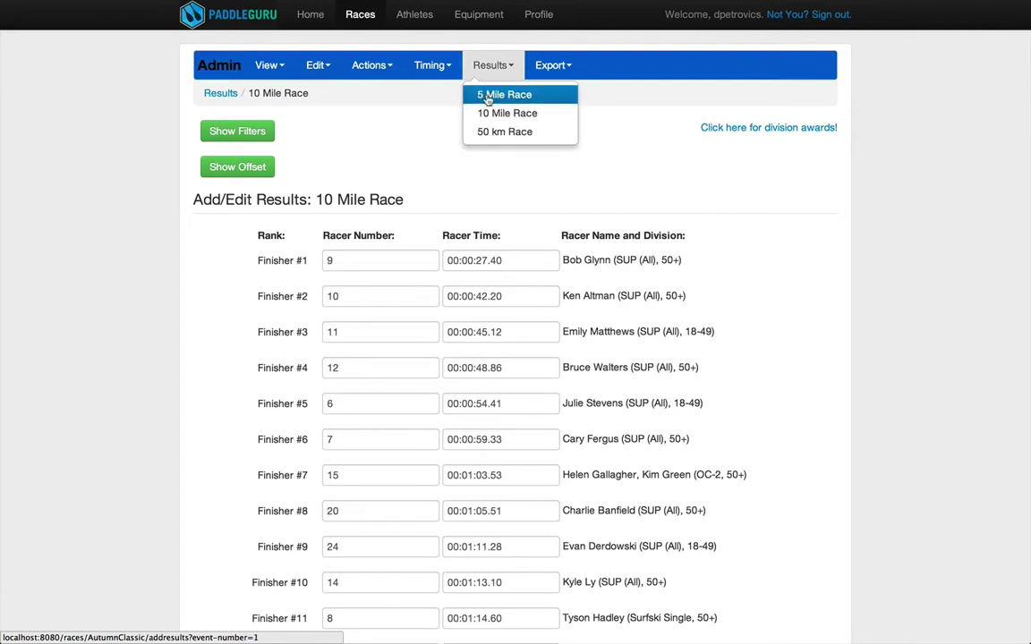
{"action": "left_click", "coordinate": [488, 67]}
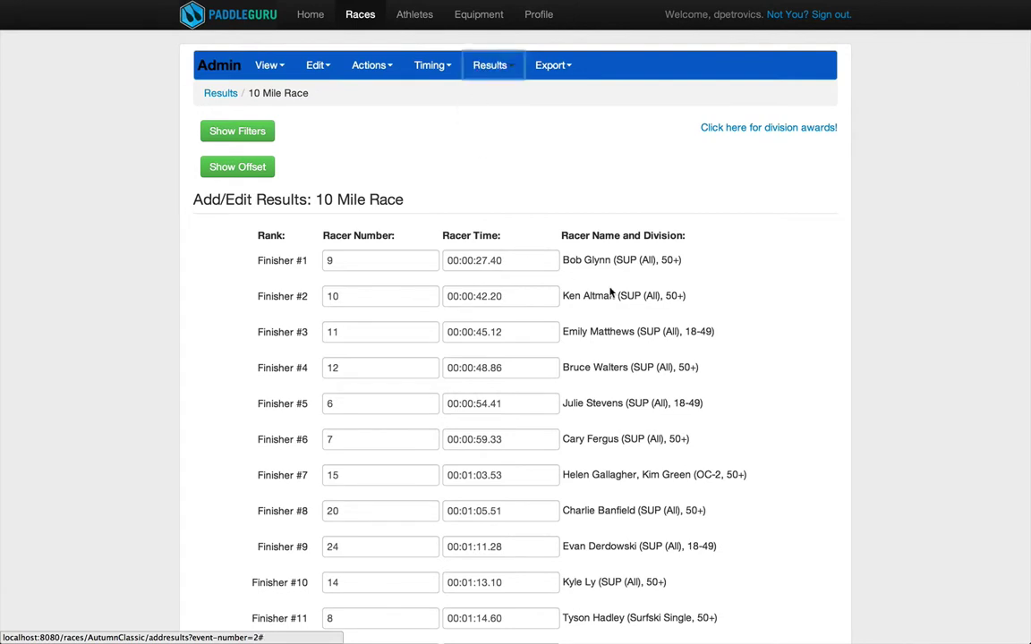
{"action": "scroll", "coordinate": [627, 278], "scroll_direction": "down", "scroll_amount": 1}
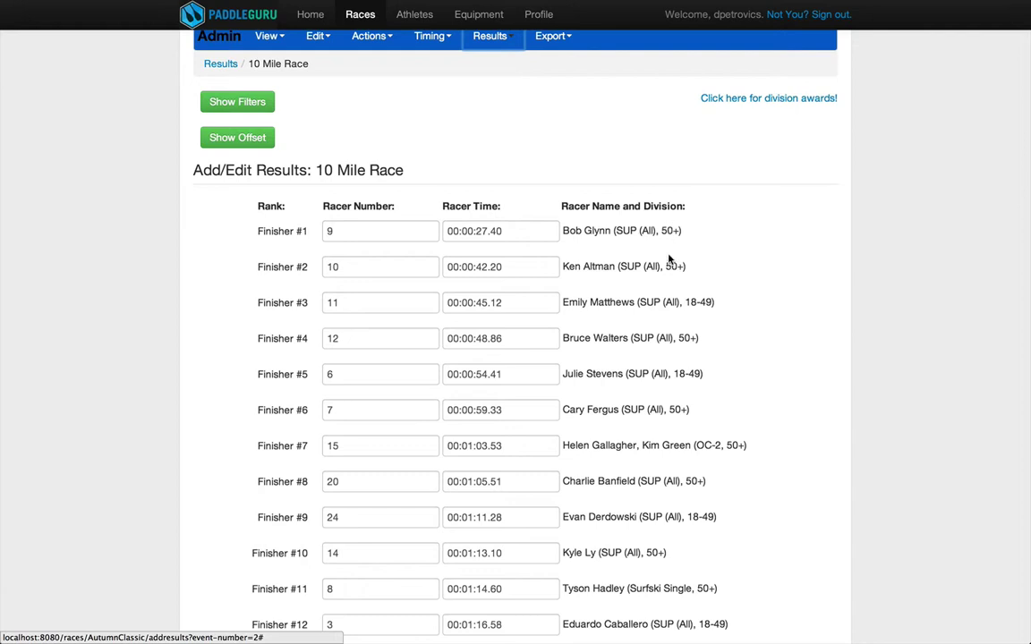
{"action": "scroll", "coordinate": [491, 168], "scroll_direction": "up", "scroll_amount": 1}
Filter the 10 Mile Race finishers to the SUP (All) craft and the 50+ age group.
{"action": "left_click", "coordinate": [228, 131]}
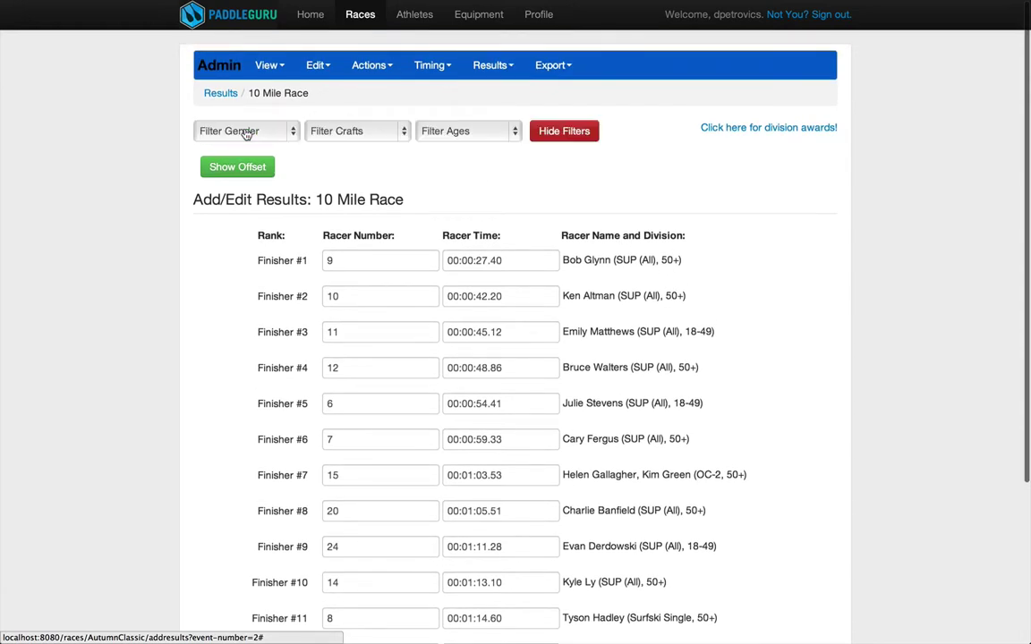
{"action": "left_click", "coordinate": [358, 131]}
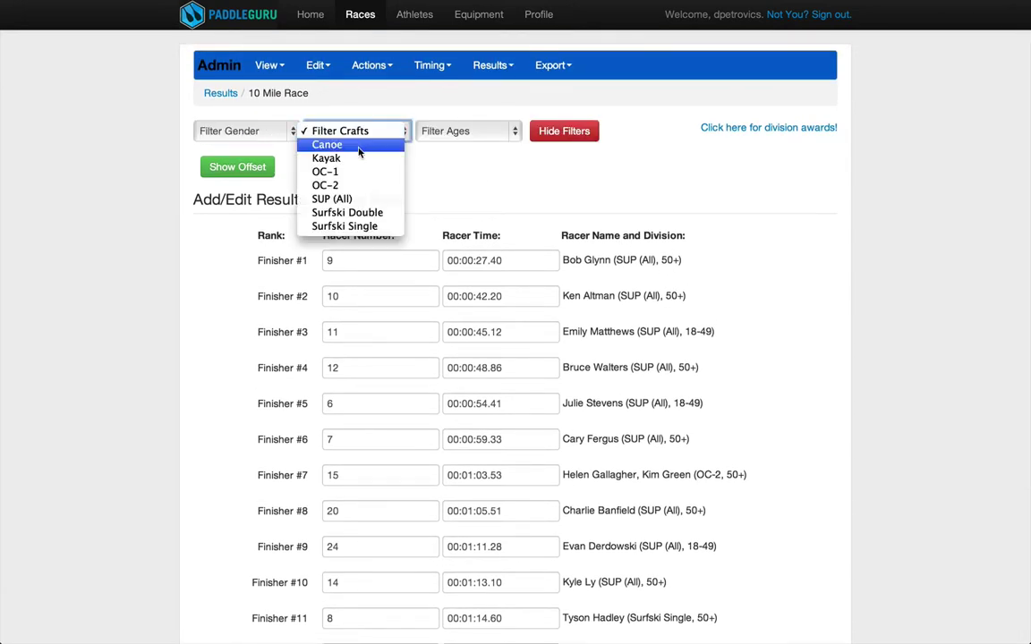
{"action": "left_click", "coordinate": [363, 199]}
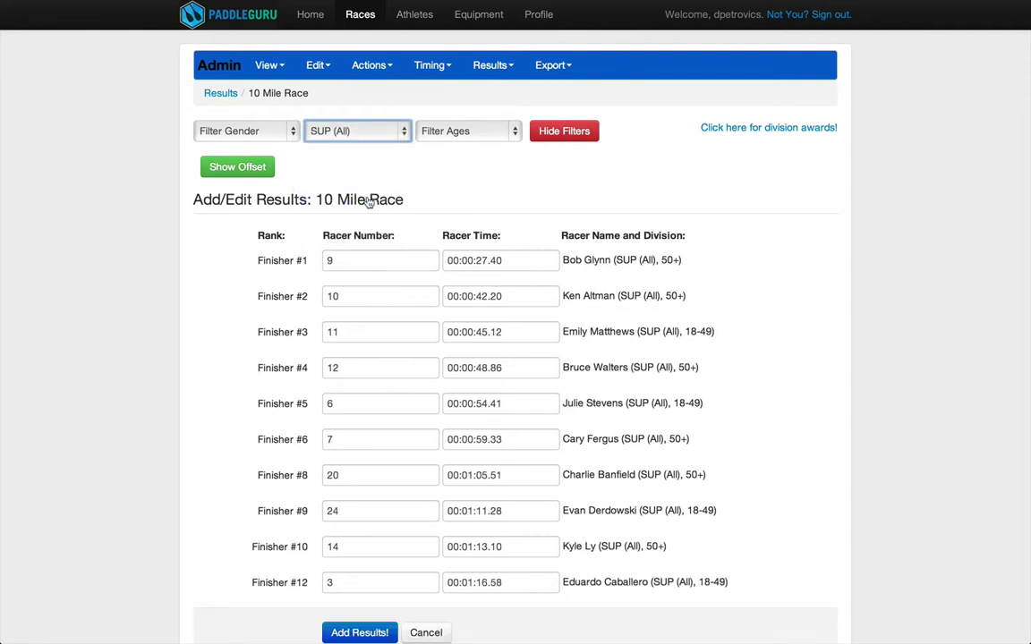
{"action": "left_click", "coordinate": [480, 131]}
{"action": "left_click", "coordinate": [479, 159]}
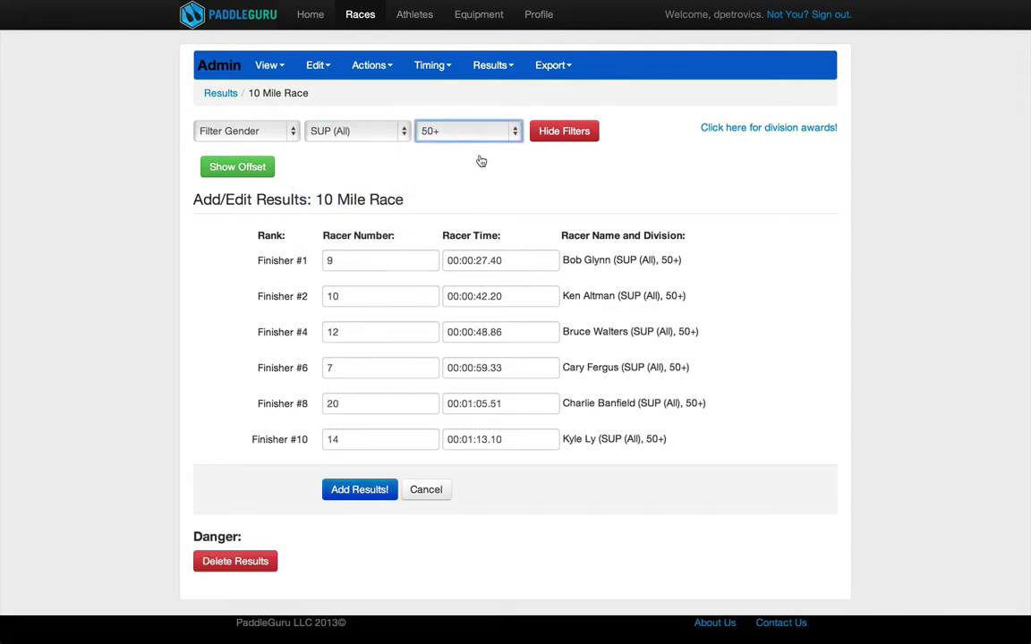
Apply a time offset that subtracts 5 seconds from the filtered SUP (All) 50+ finishers.
{"action": "left_click", "coordinate": [246, 164]}
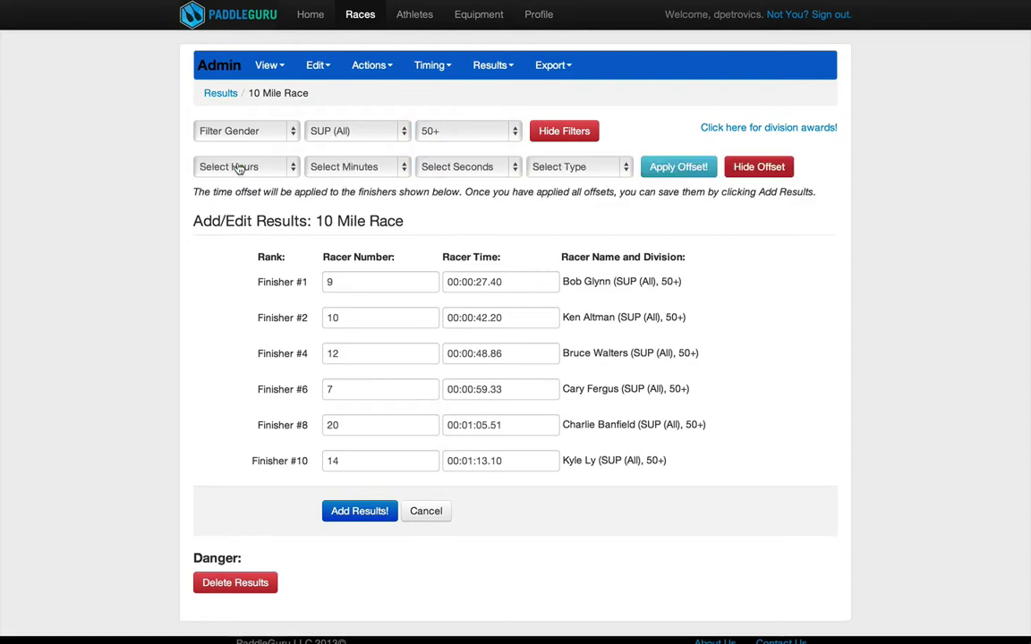
{"action": "left_click", "coordinate": [460, 170]}
{"action": "left_click", "coordinate": [466, 245]}
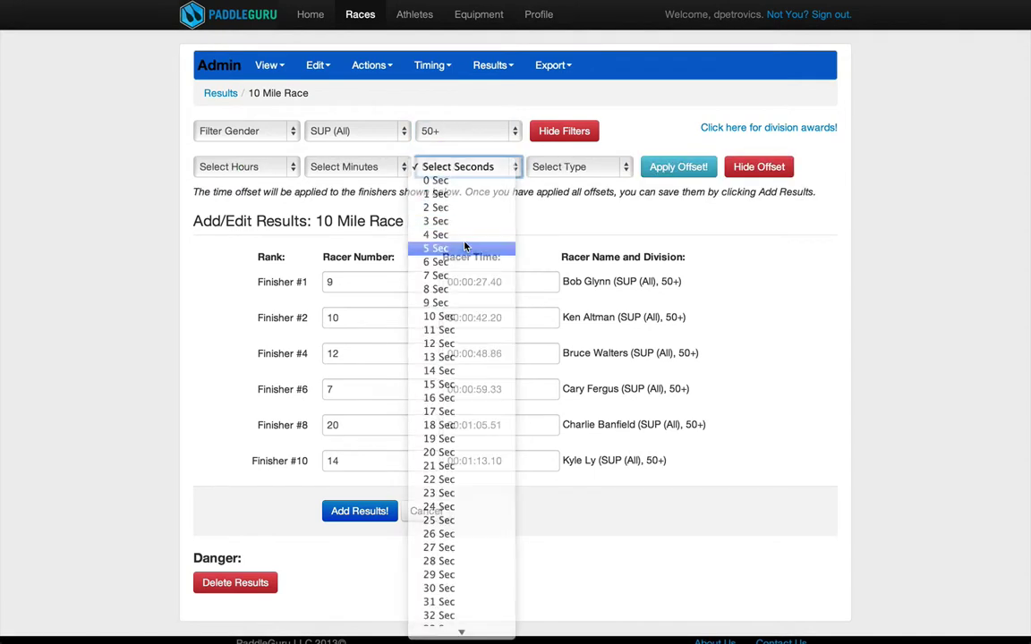
{"action": "left_click", "coordinate": [579, 166]}
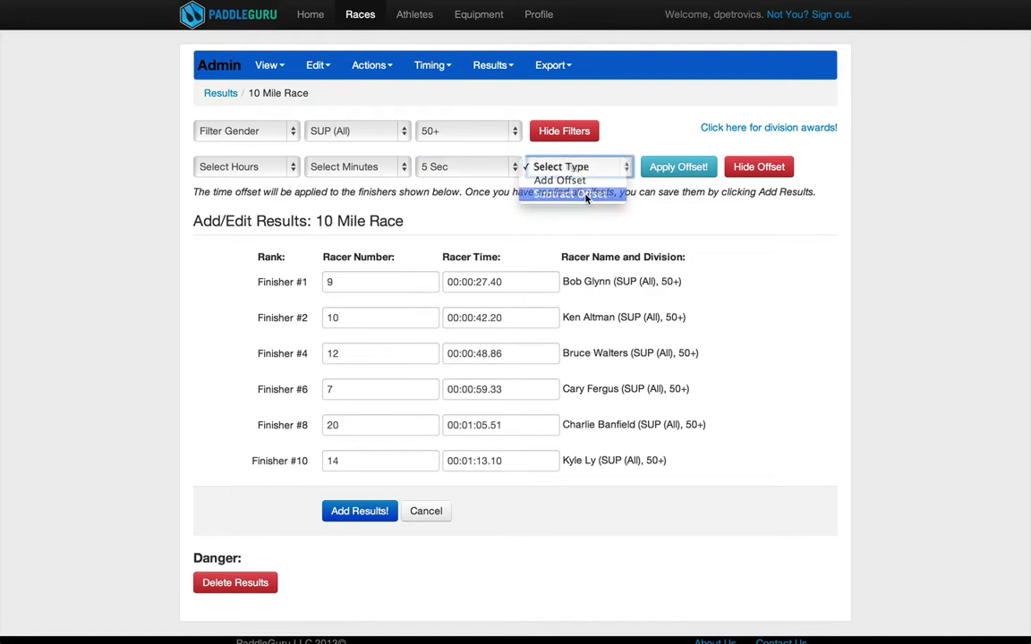
{"action": "left_click", "coordinate": [553, 192]}
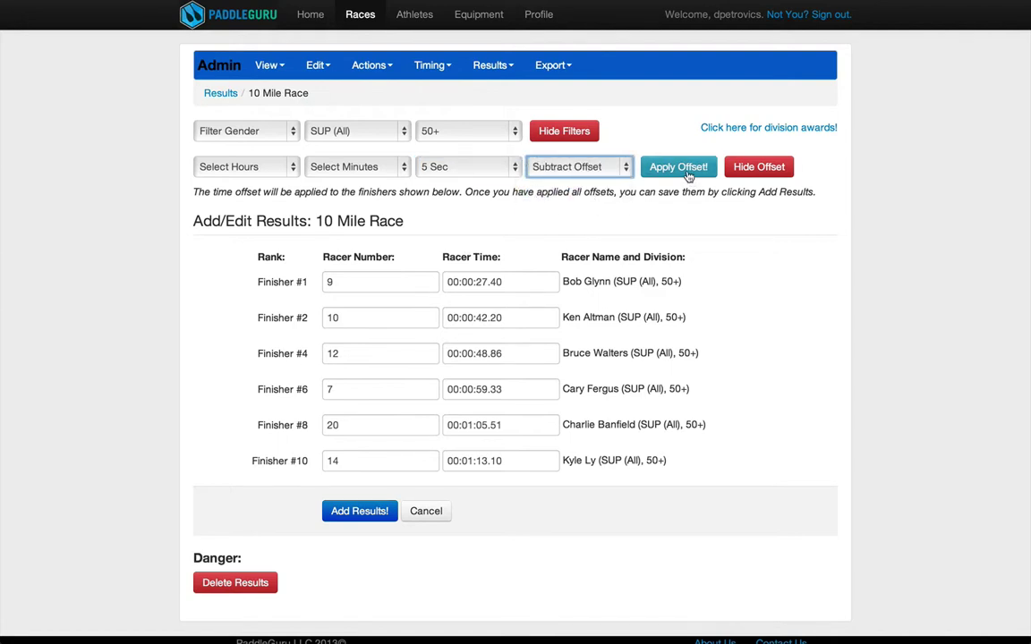
{"action": "left_click", "coordinate": [687, 172]}
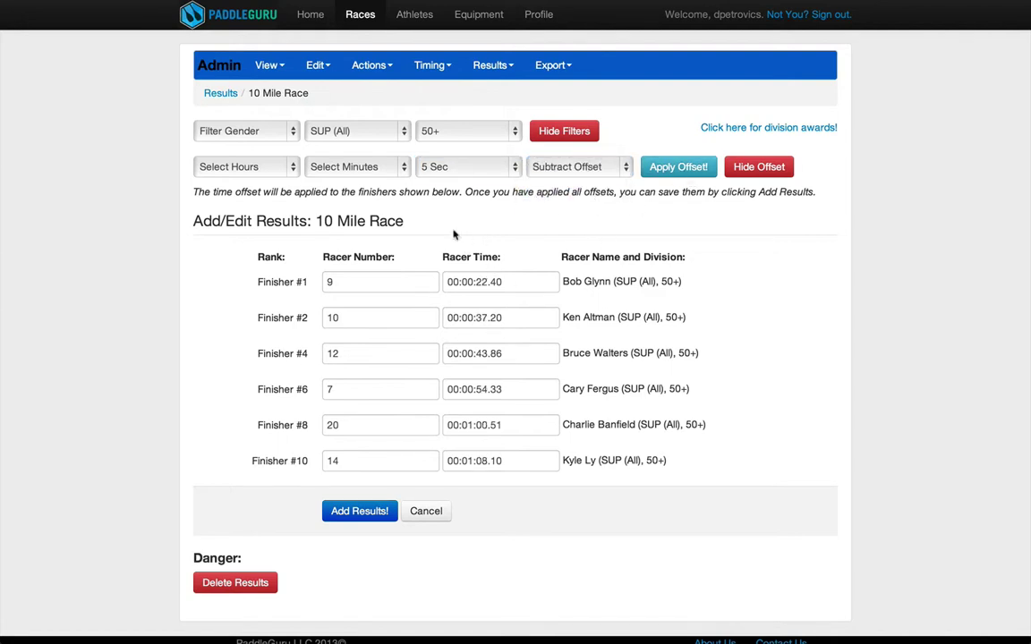
Clear the age filter, filter crafts to Surfski Single and subtract a 10-second offset from those finishers.
{"action": "left_click", "coordinate": [430, 133]}
{"action": "left_click", "coordinate": [386, 101]}
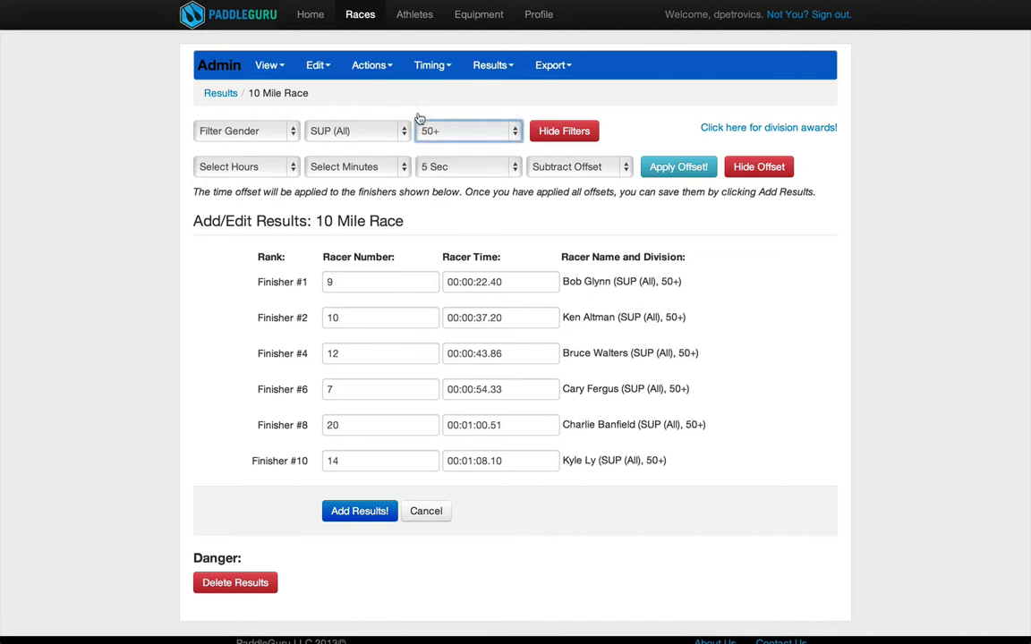
{"action": "left_click", "coordinate": [383, 136]}
{"action": "left_click", "coordinate": [382, 157]}
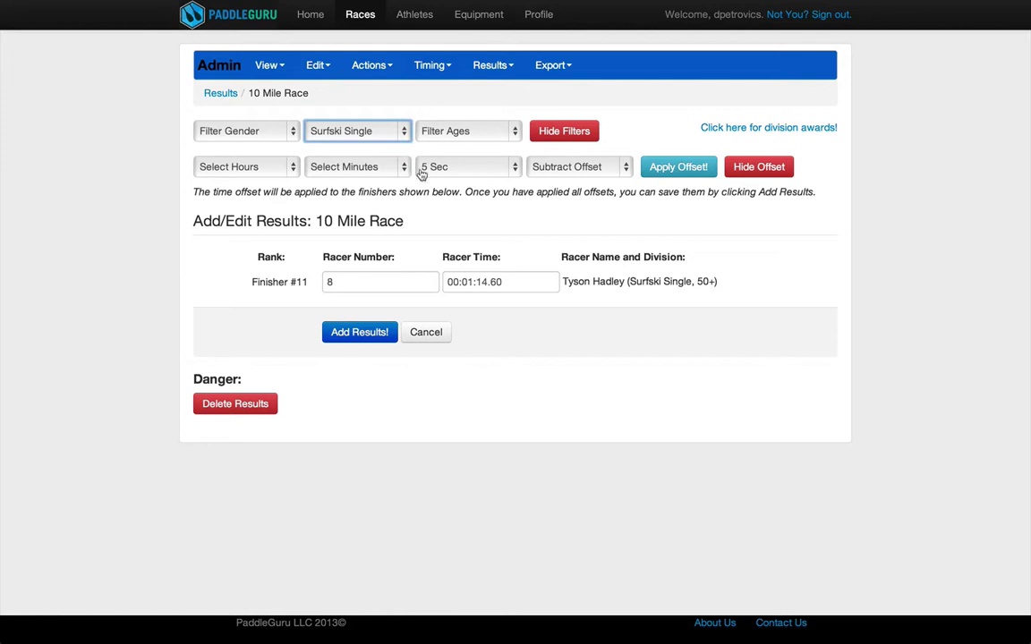
{"action": "left_click", "coordinate": [496, 168]}
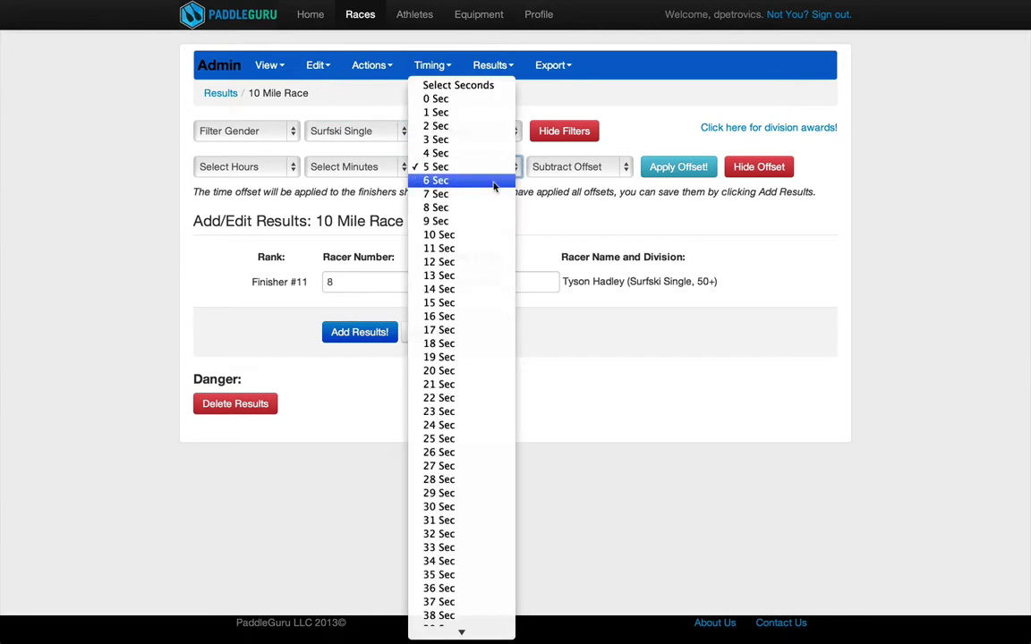
{"action": "left_click", "coordinate": [485, 238]}
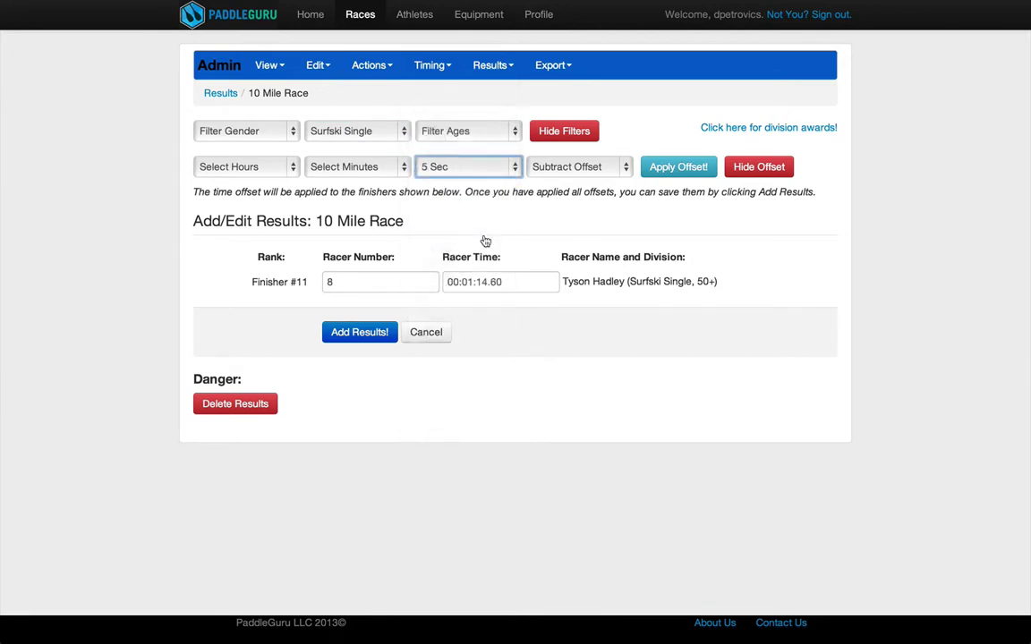
{"action": "left_click", "coordinate": [679, 176]}
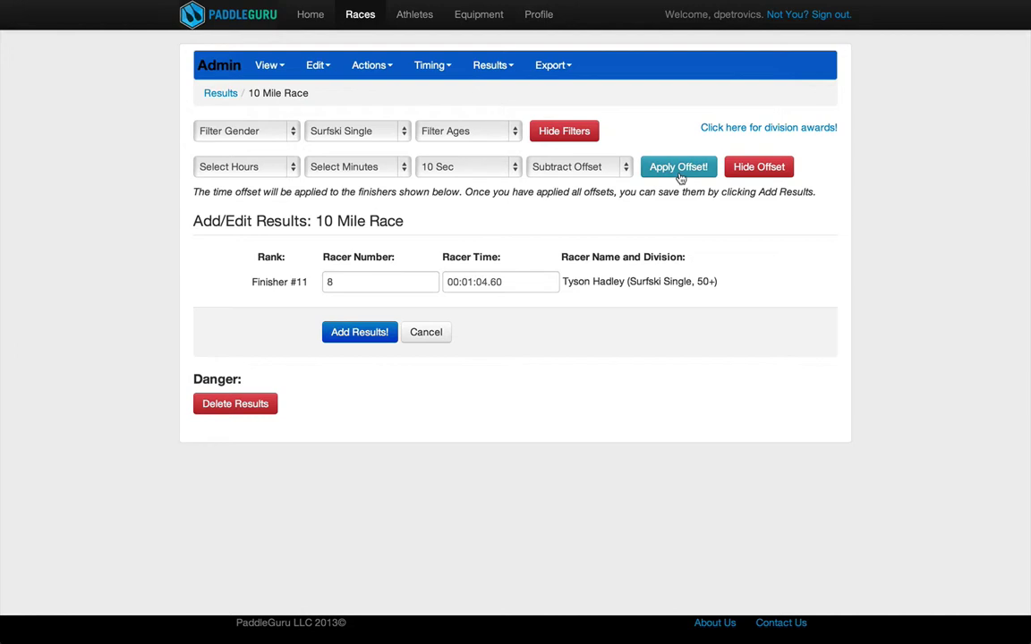
Reset the offset seconds and the craft filter, and hide both the filter and offset options.
{"action": "left_click", "coordinate": [494, 171]}
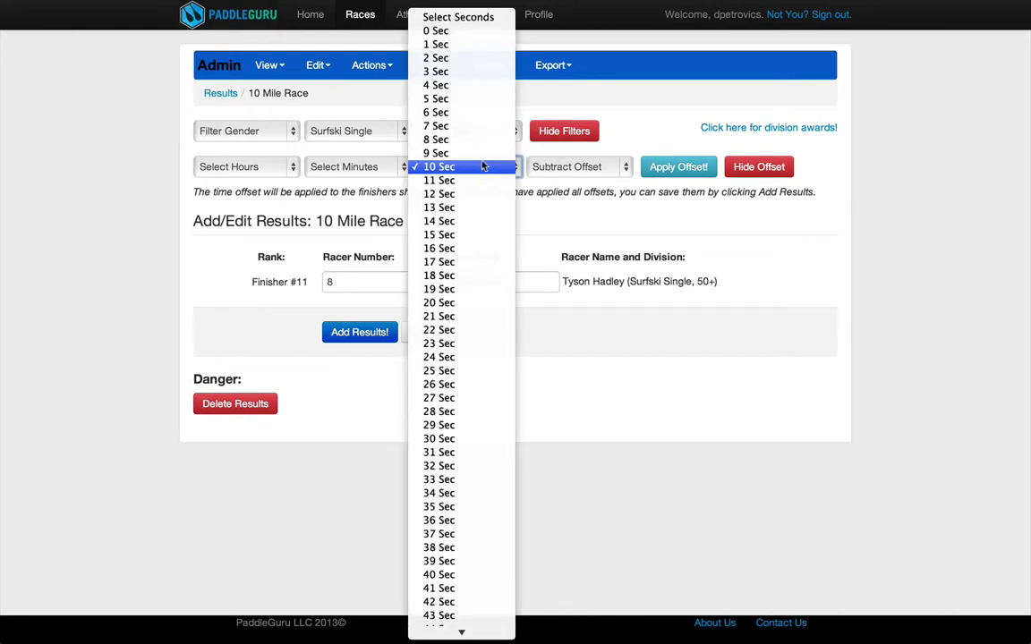
{"action": "left_click", "coordinate": [446, 20]}
{"action": "left_click", "coordinate": [356, 131]}
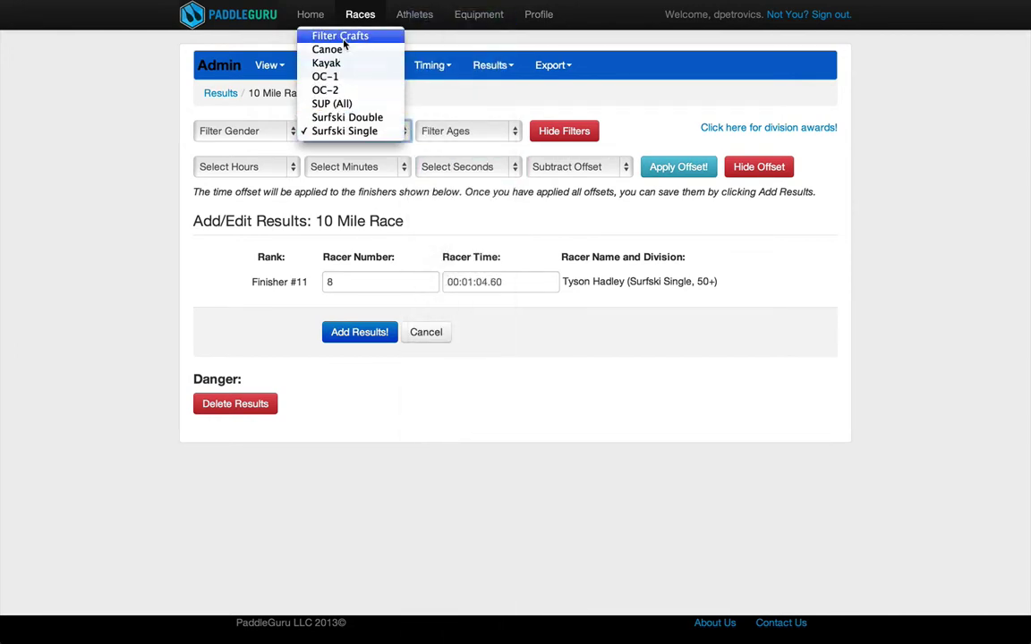
{"action": "left_click", "coordinate": [346, 34]}
{"action": "left_click", "coordinate": [564, 130]}
{"action": "left_click", "coordinate": [758, 167]}
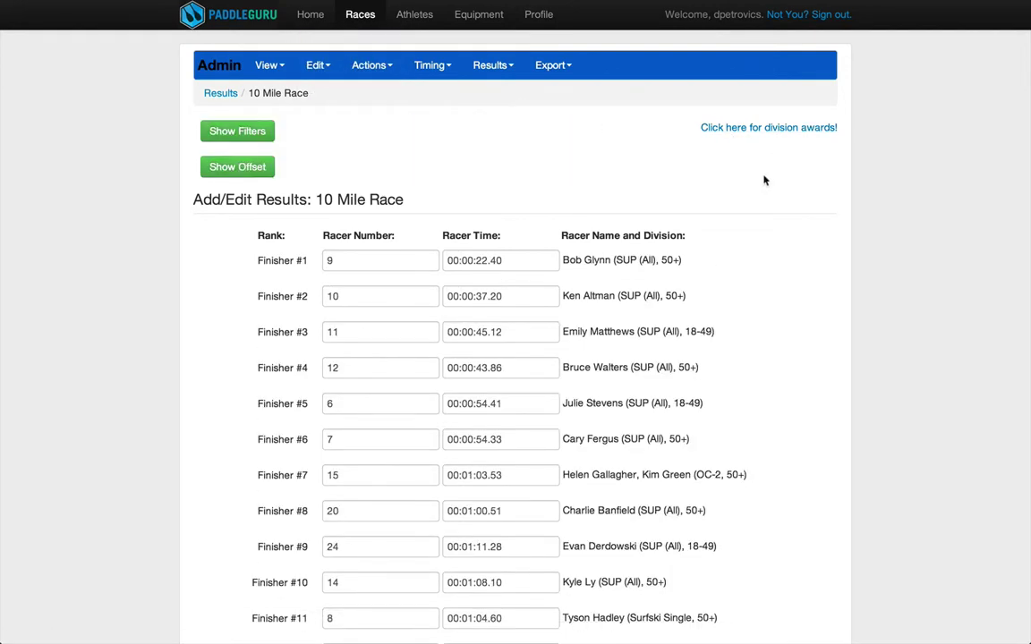
Review the full list of adjusted 10 Mile Race times and submit the results, confirming the submission.
{"action": "scroll", "coordinate": [511, 379], "scroll_direction": "down", "scroll_amount": 1}
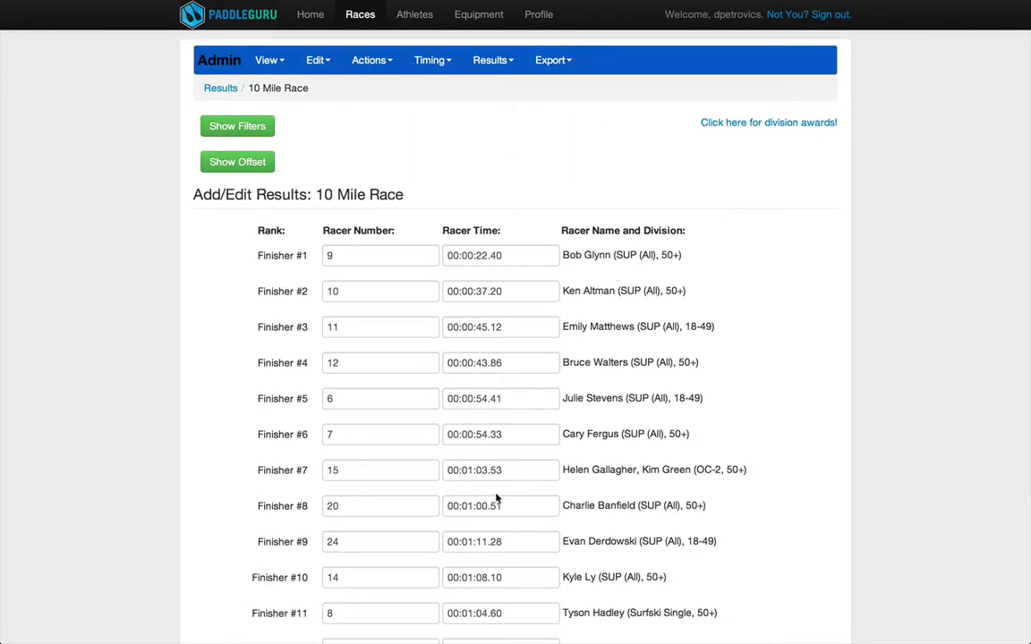
{"action": "scroll", "coordinate": [557, 379], "scroll_direction": "down", "scroll_amount": 3}
{"action": "scroll", "coordinate": [425, 230], "scroll_direction": "up", "scroll_amount": 3}
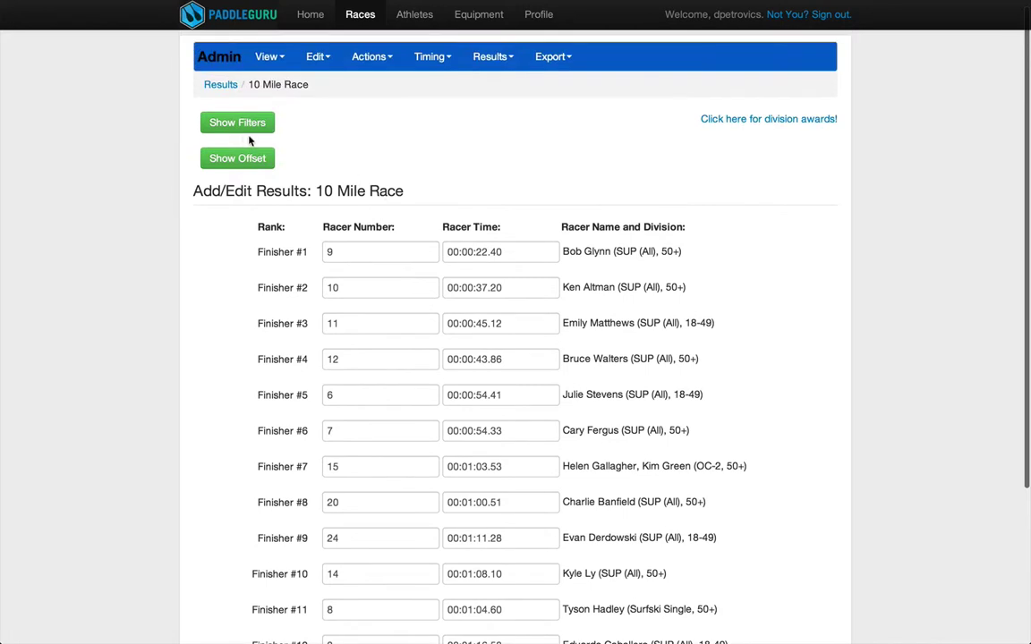
{"action": "scroll", "coordinate": [406, 183], "scroll_direction": "down", "scroll_amount": 2}
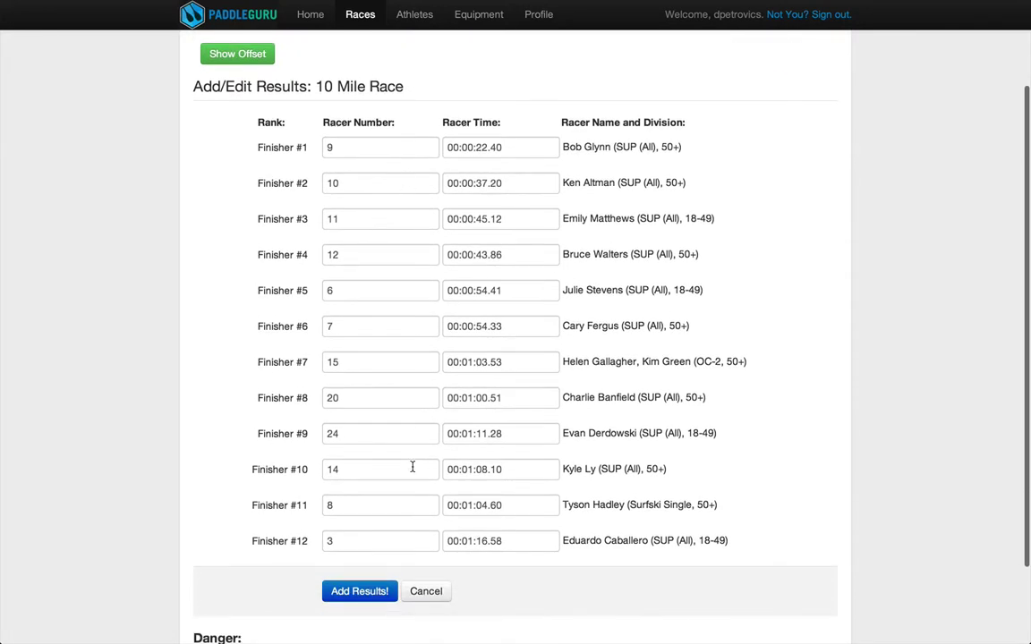
{"action": "left_click", "coordinate": [363, 590]}
{"action": "left_click", "coordinate": [617, 221]}
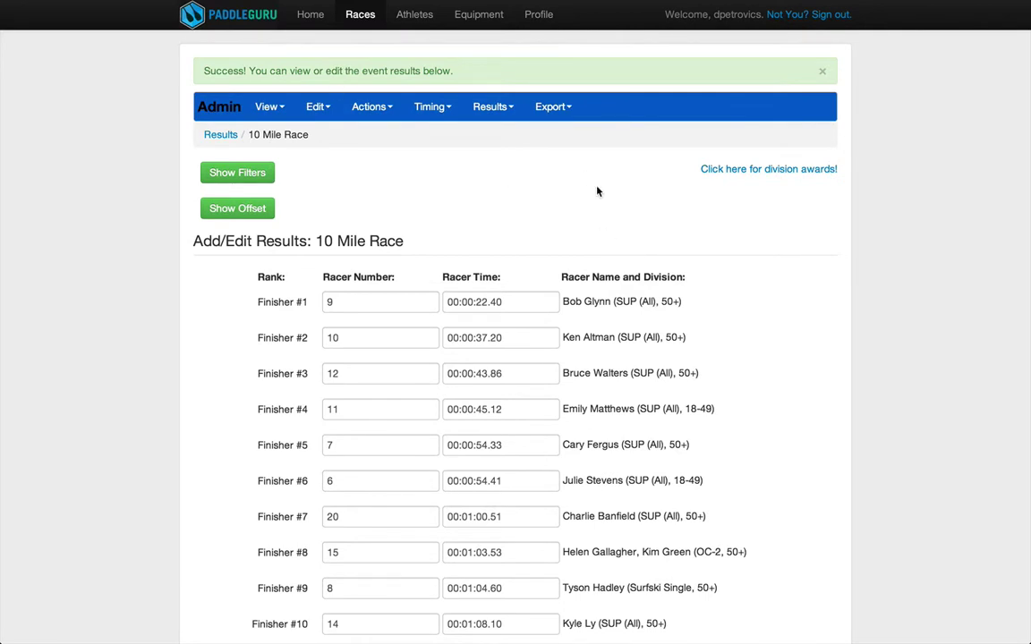
Check the saved 10 Mile Race finish order and open the 5 Mile Race results.
{"action": "scroll", "coordinate": [596, 188], "scroll_direction": "down", "scroll_amount": 3}
{"action": "scroll", "coordinate": [787, 303], "scroll_direction": "up", "scroll_amount": 2}
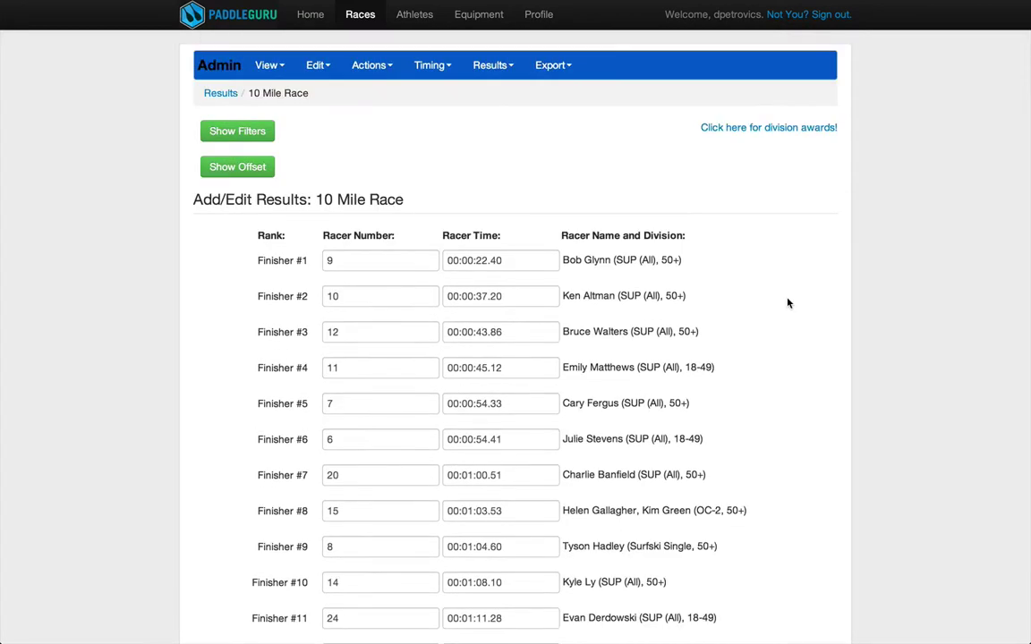
{"action": "left_click", "coordinate": [488, 71]}
{"action": "left_click", "coordinate": [494, 96]}
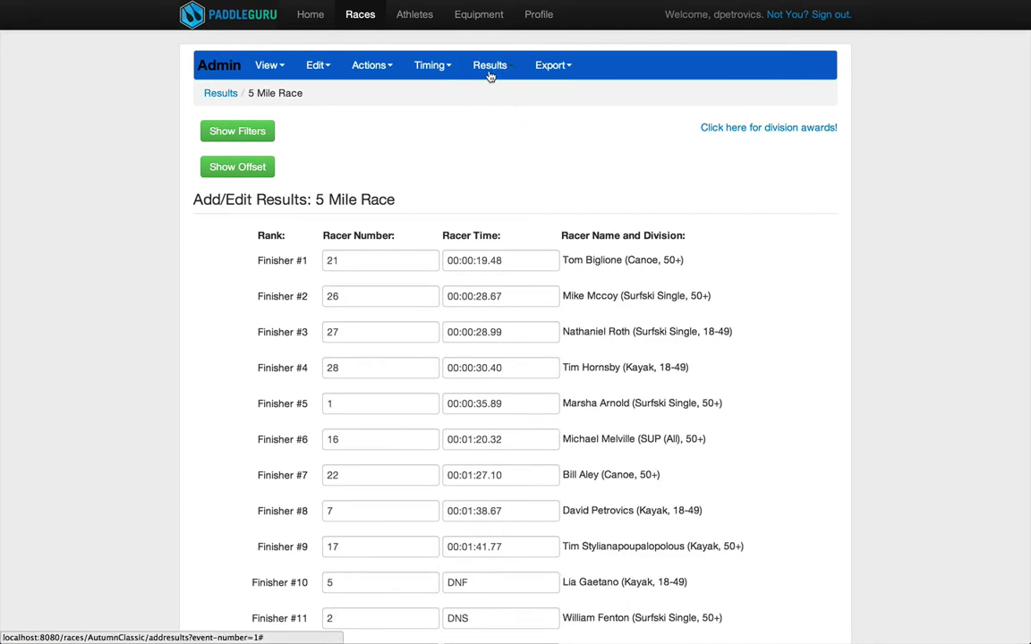
Open the Autumn Classic race page's results and view the 5 Mile Race standings.
{"action": "left_click", "coordinate": [221, 67]}
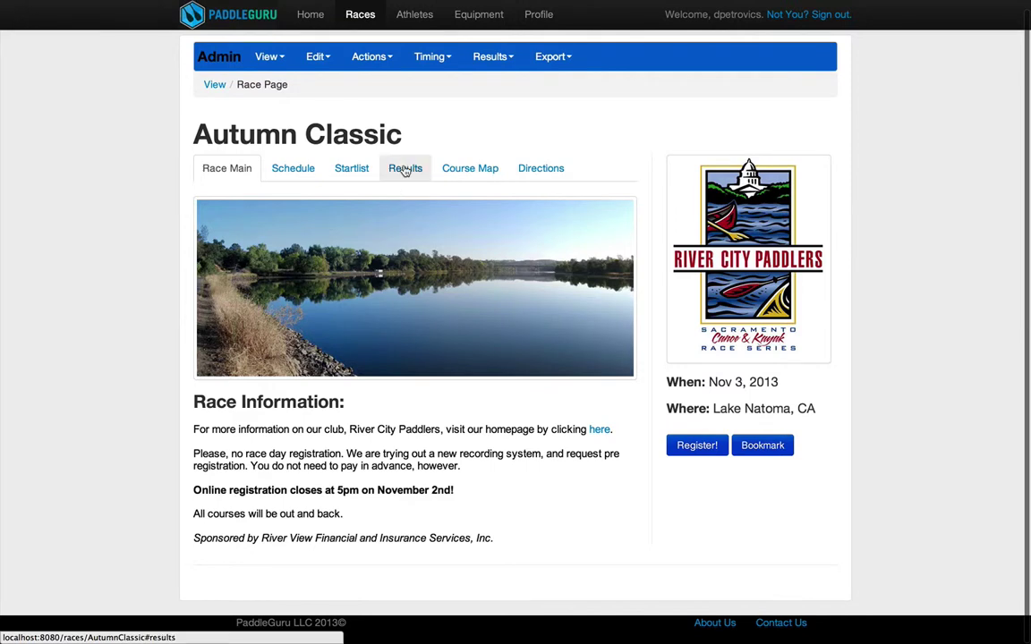
{"action": "left_click", "coordinate": [404, 167]}
{"action": "left_click", "coordinate": [297, 253]}
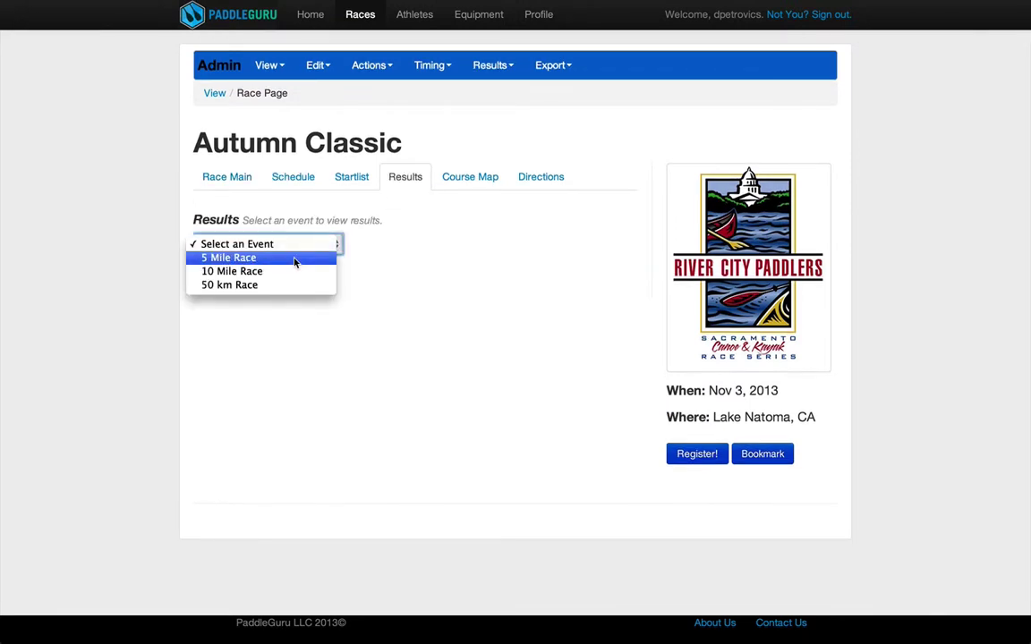
{"action": "left_click", "coordinate": [296, 259]}
{"action": "scroll", "coordinate": [340, 472], "scroll_direction": "down", "scroll_amount": 1}
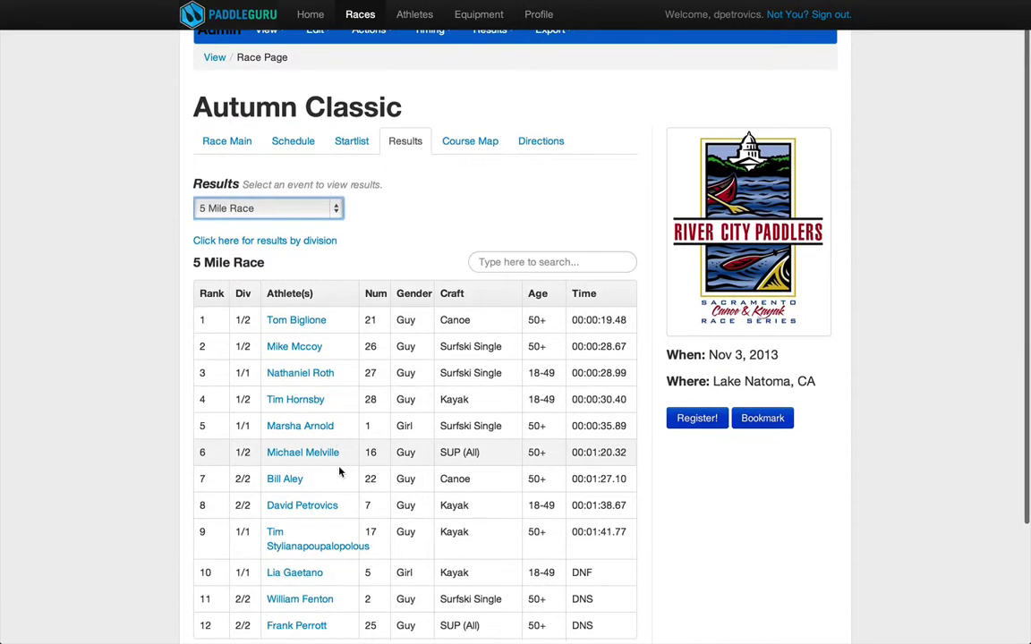
{"action": "scroll", "coordinate": [286, 340], "scroll_direction": "up", "scroll_amount": 1}
View the 50 km Race standings on the race page and reset the event selection.
{"action": "left_click", "coordinate": [293, 243]}
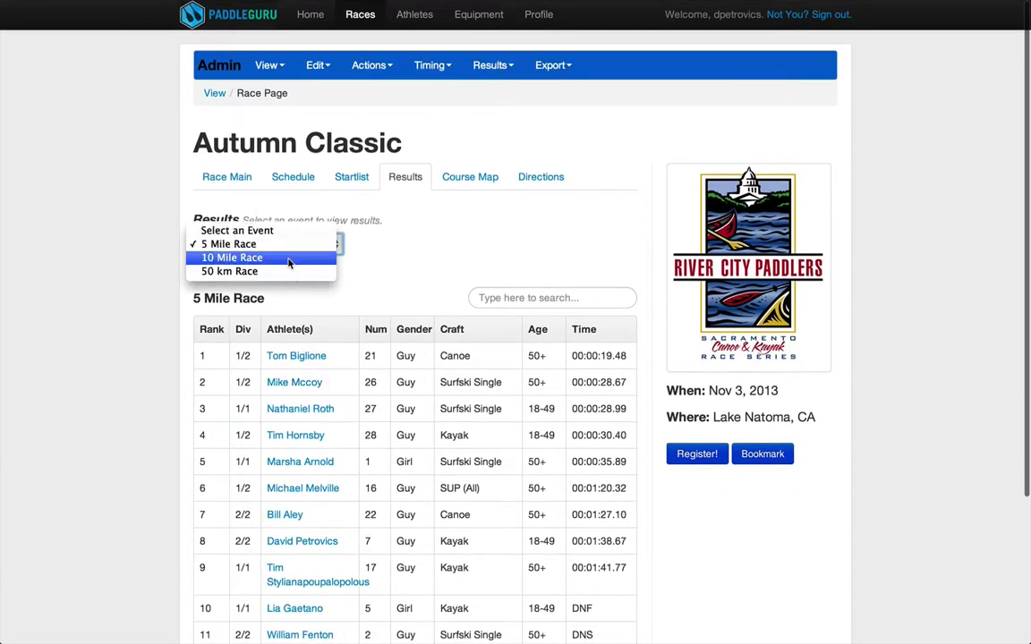
{"action": "left_click", "coordinate": [292, 270]}
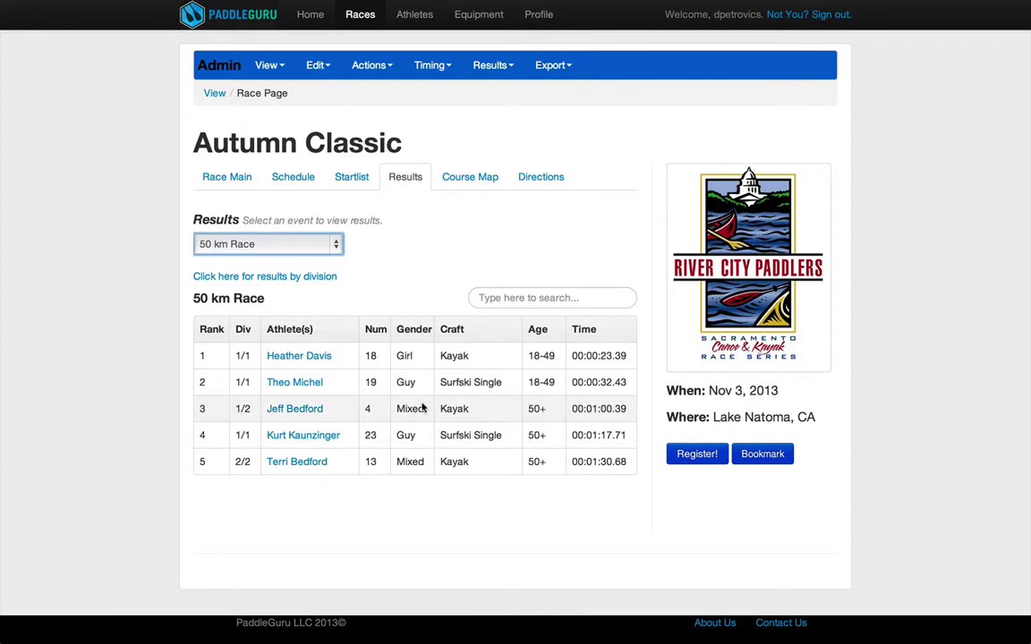
{"action": "left_click", "coordinate": [300, 245]}
{"action": "left_click", "coordinate": [269, 203]}
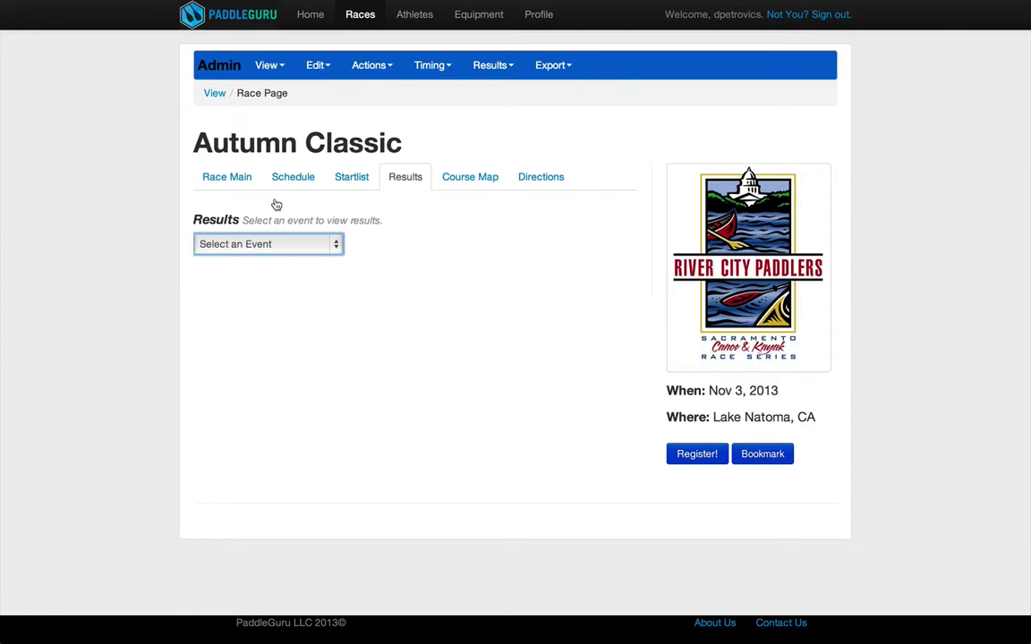